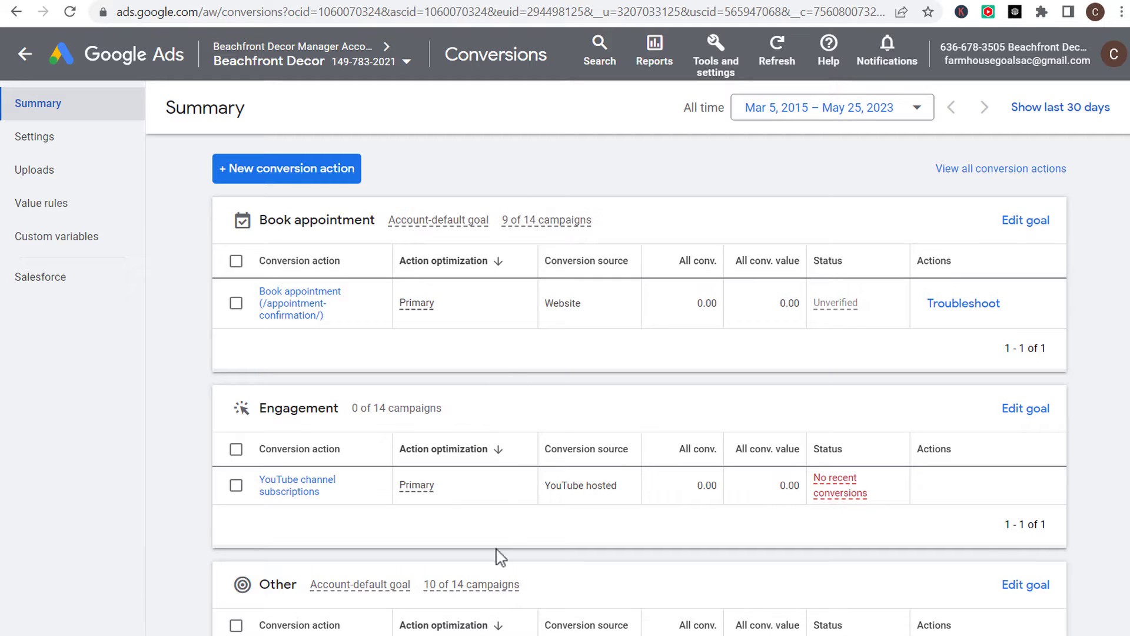
Go from the beachfrontdecor.com WordPress Installed Plugins list to the Add Plugins page.
{"action": "left_click", "coordinate": [486, 621]}
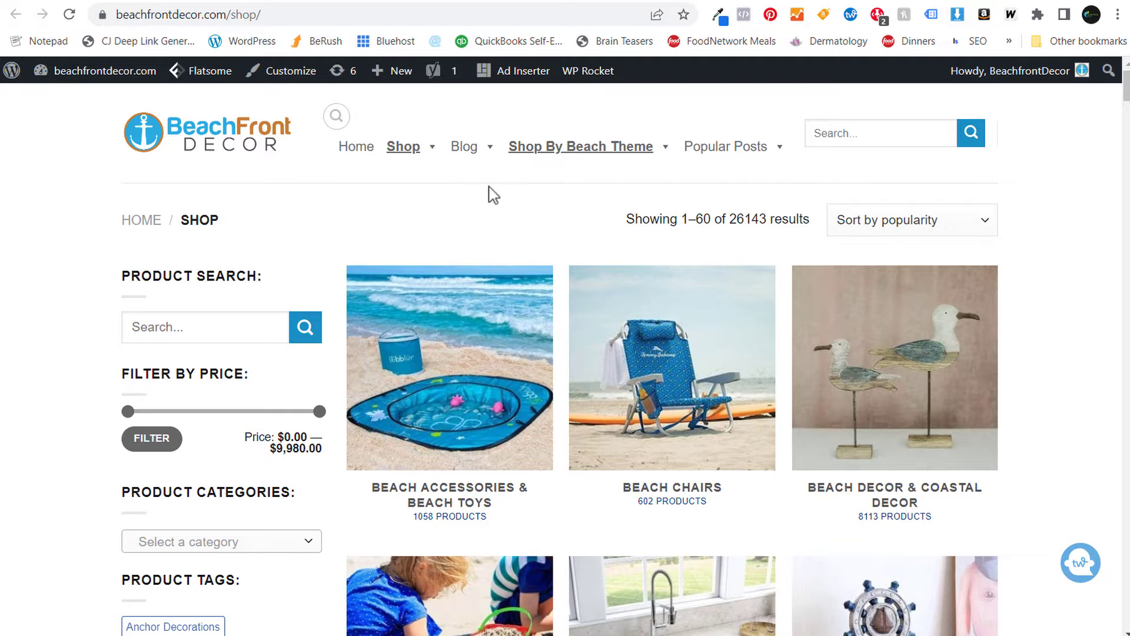
{"action": "left_click", "coordinate": [492, 2]}
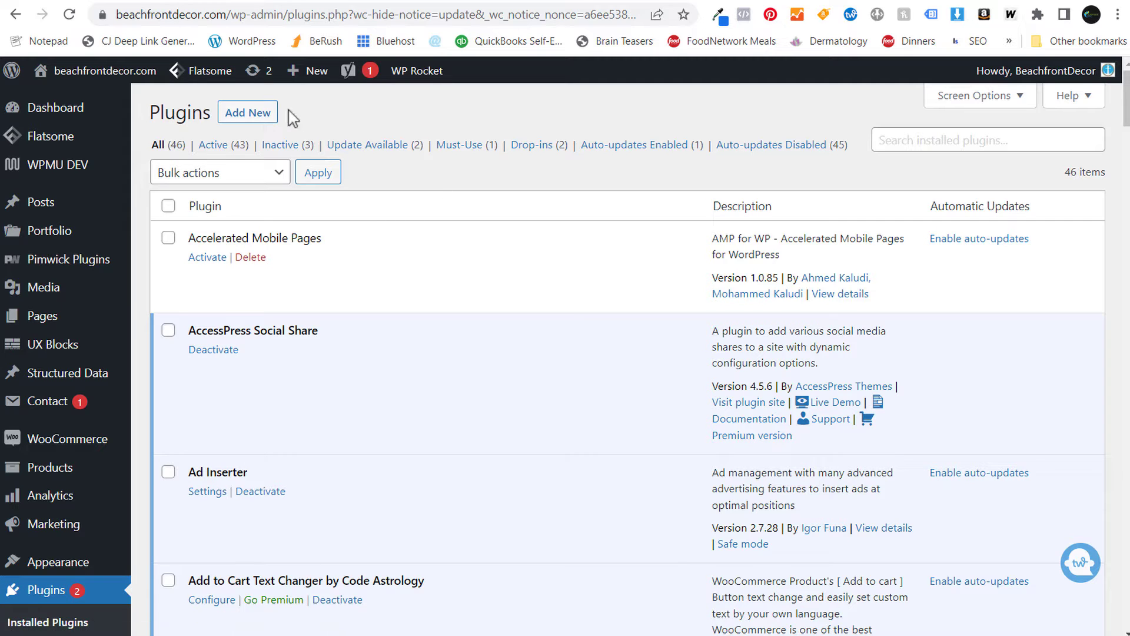
{"action": "left_click", "coordinate": [251, 112]}
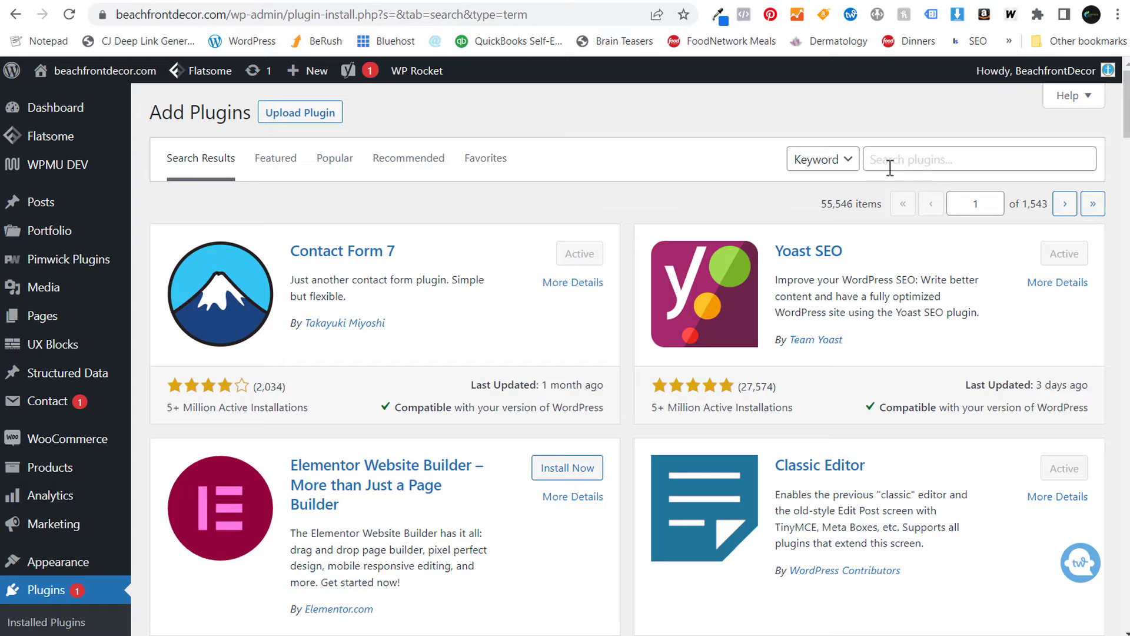
Search plugins for 'woocommerce conversion tracking', then install and activate Pixel Manager for WooCommerce.
{"action": "left_click", "coordinate": [991, 162]}
{"action": "type", "text": "woocommerce conversion tracking"}
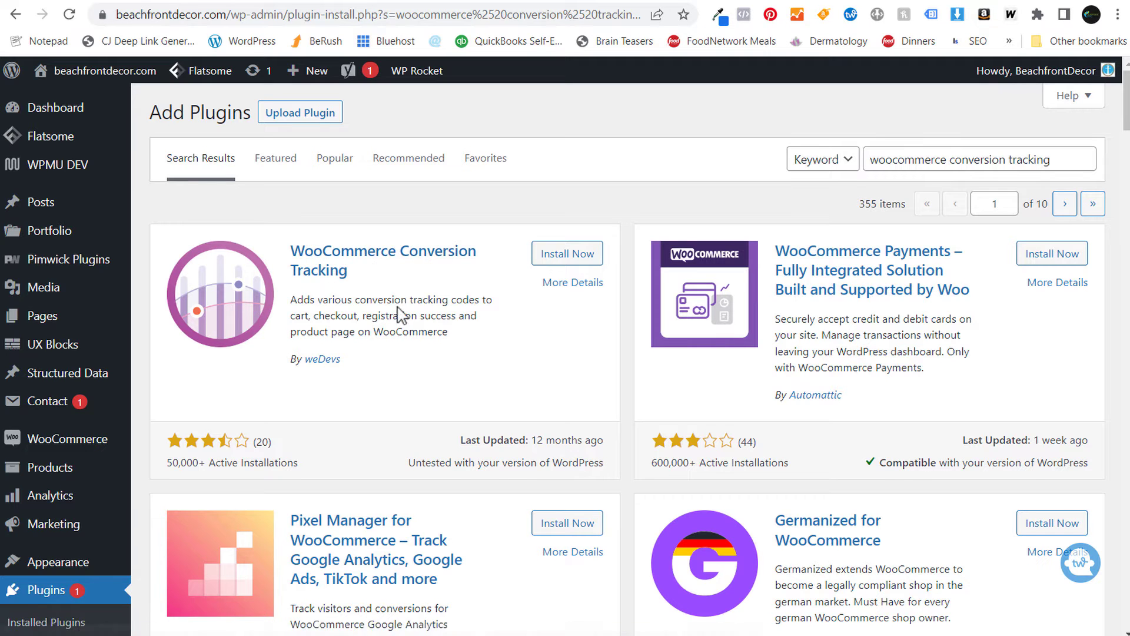
{"action": "scroll", "coordinate": [401, 270], "scroll_direction": "down", "scroll_amount": 4}
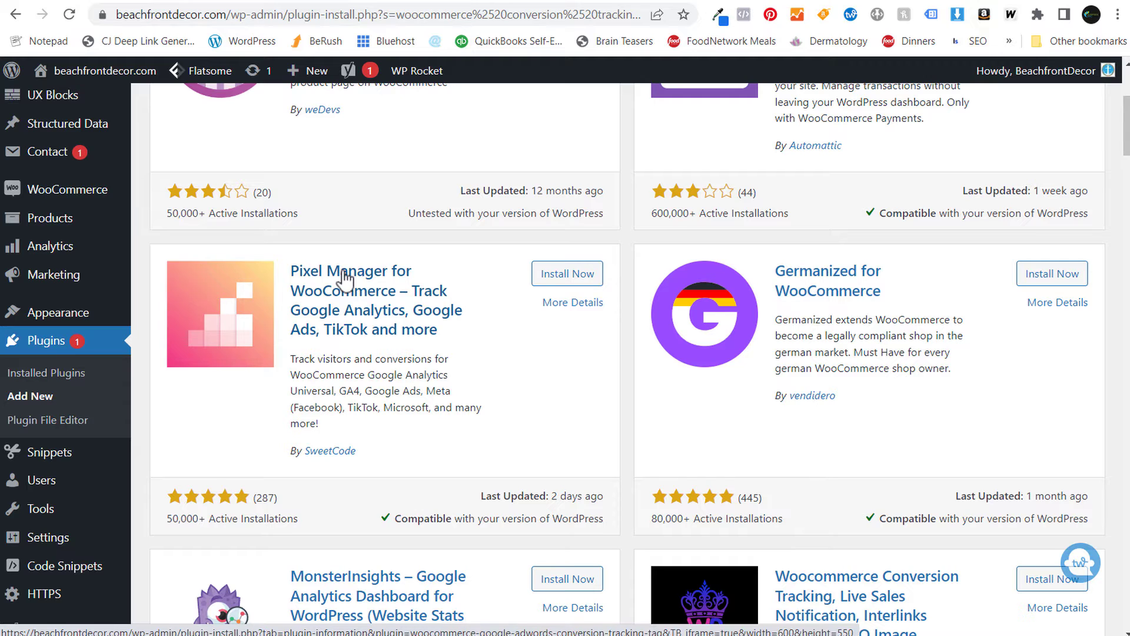
{"action": "left_click", "coordinate": [585, 275]}
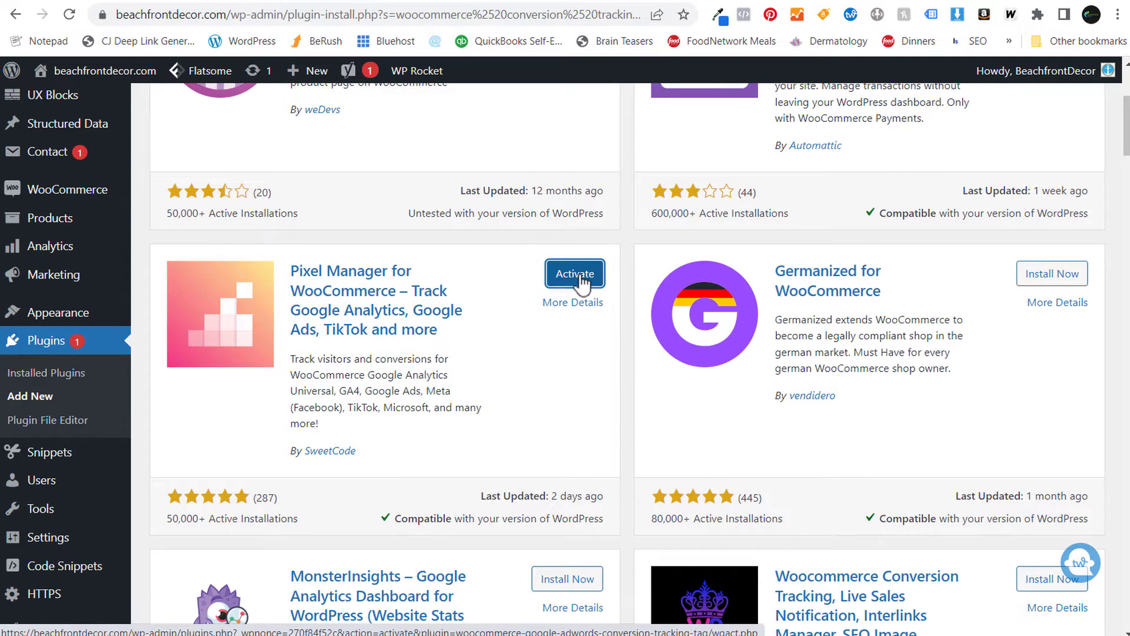
{"action": "left_click", "coordinate": [581, 278]}
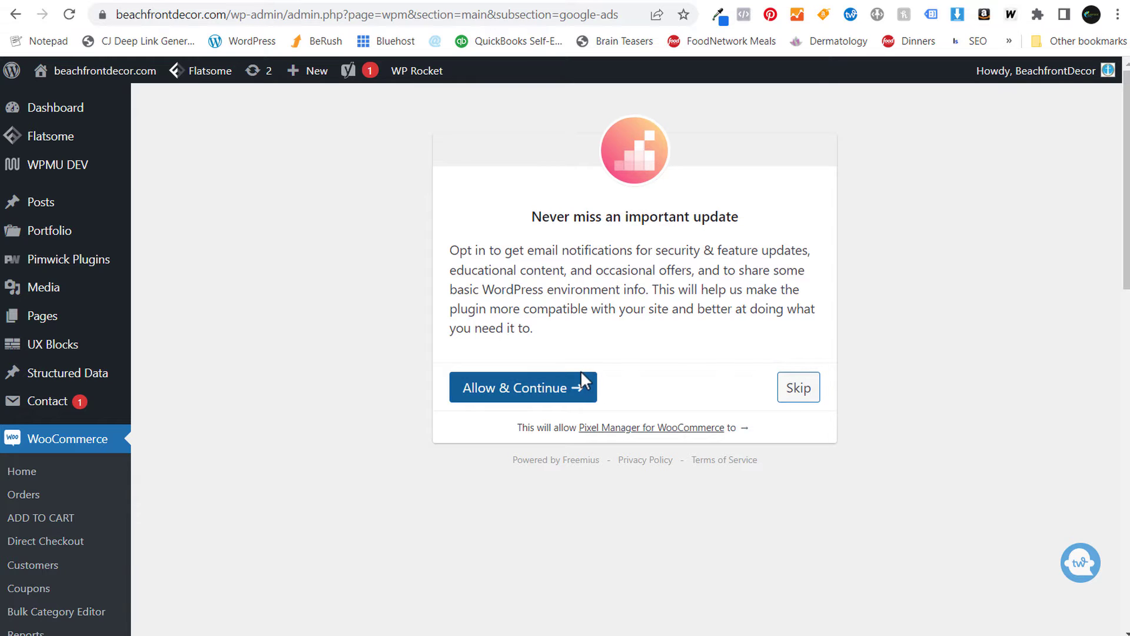
Skip the opt-in and review Pixel Manager's empty Google Ads Conversion ID and Purchase Label fields.
{"action": "left_click", "coordinate": [820, 393]}
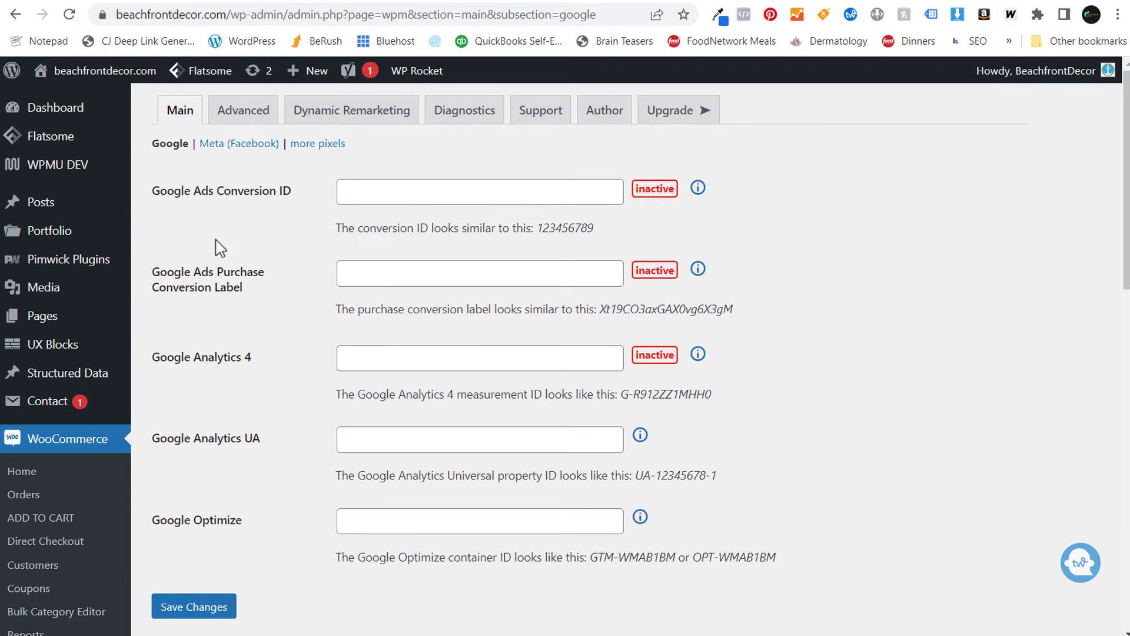
{"action": "scroll", "coordinate": [265, 318], "scroll_direction": "down", "scroll_amount": 1}
{"action": "scroll", "coordinate": [266, 318], "scroll_direction": "down", "scroll_amount": 4}
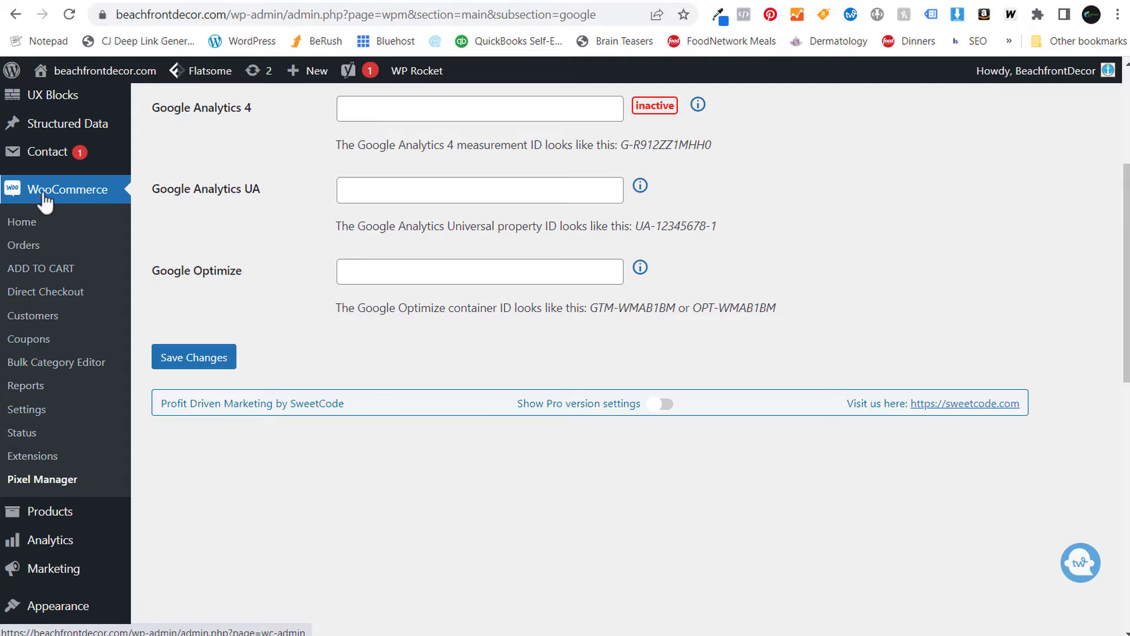
{"action": "left_click", "coordinate": [47, 487]}
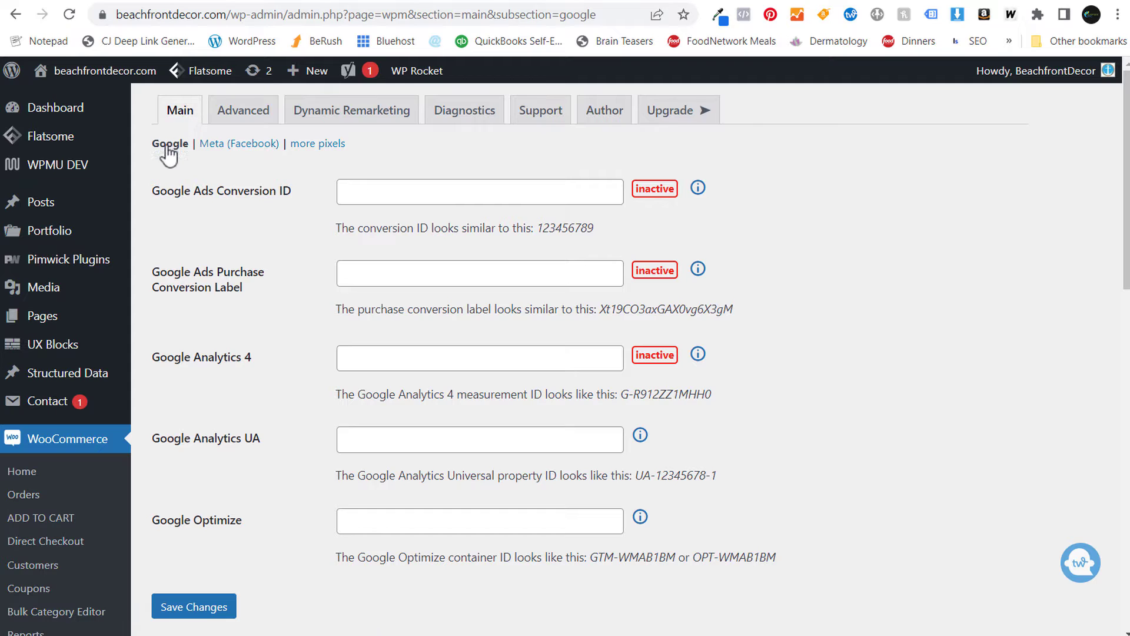
{"action": "left_click_drag", "start_coordinate": [154, 188], "coordinate": [291, 184]}
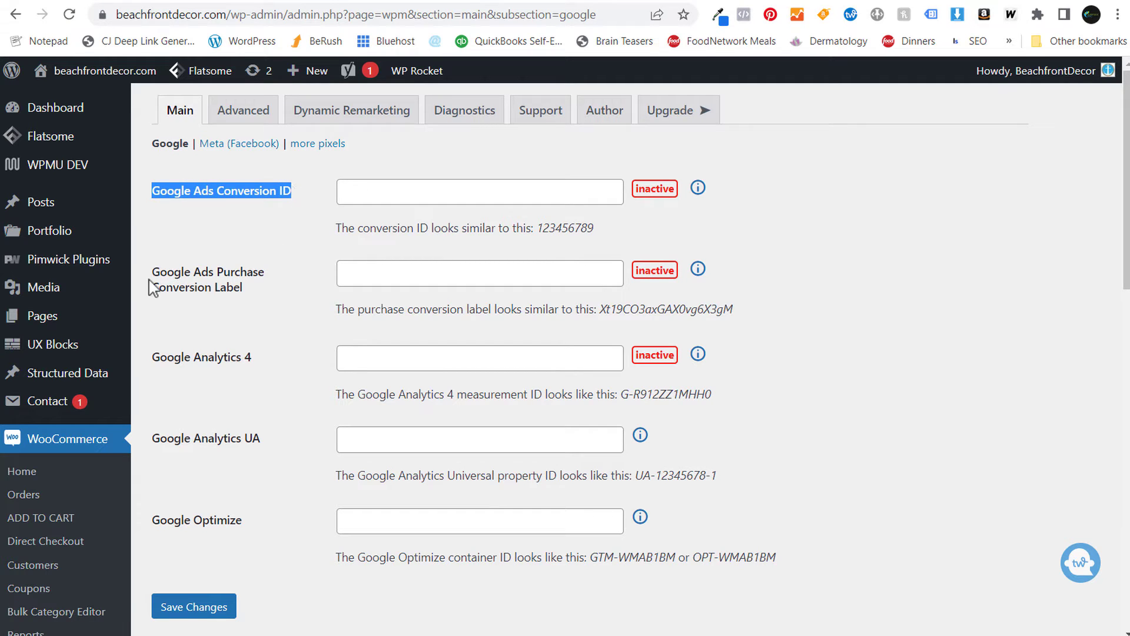
{"action": "left_click_drag", "start_coordinate": [154, 285], "coordinate": [190, 270]}
{"action": "left_click", "coordinate": [241, 288]}
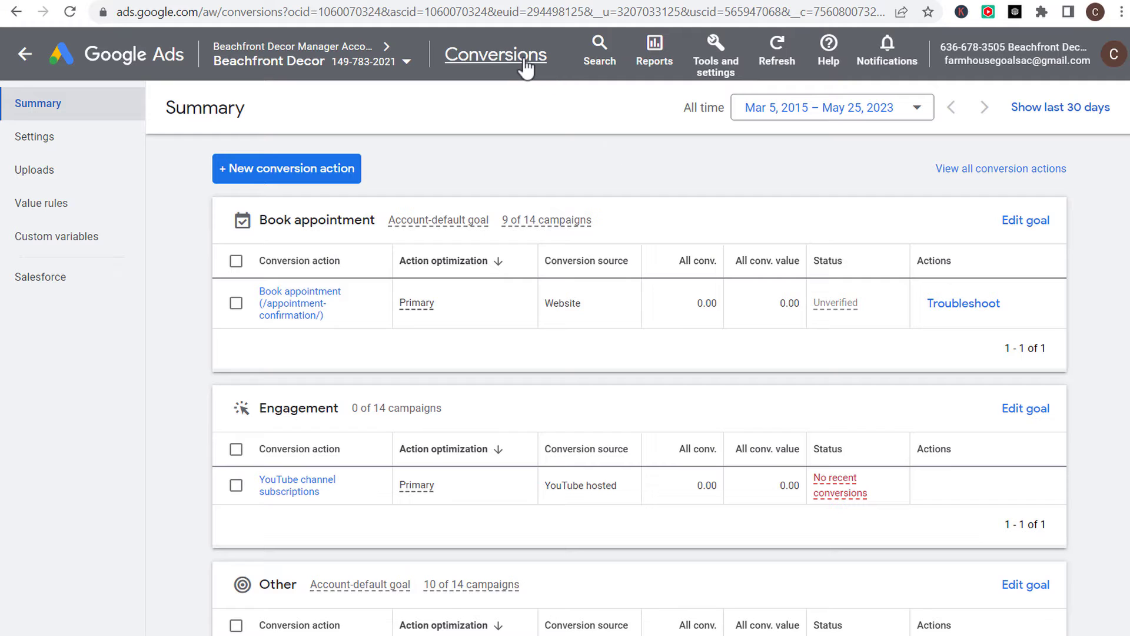
From Tools and settings, go to Measurement > Conversions and start a new conversion action.
{"action": "left_click", "coordinate": [717, 48]}
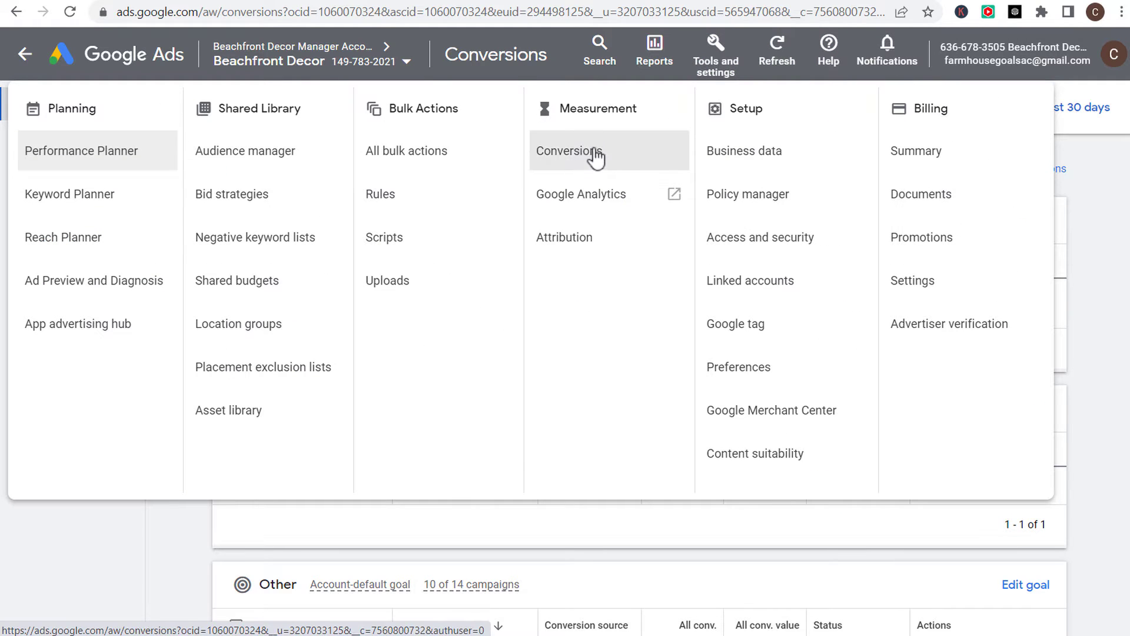
{"action": "left_click", "coordinate": [171, 547]}
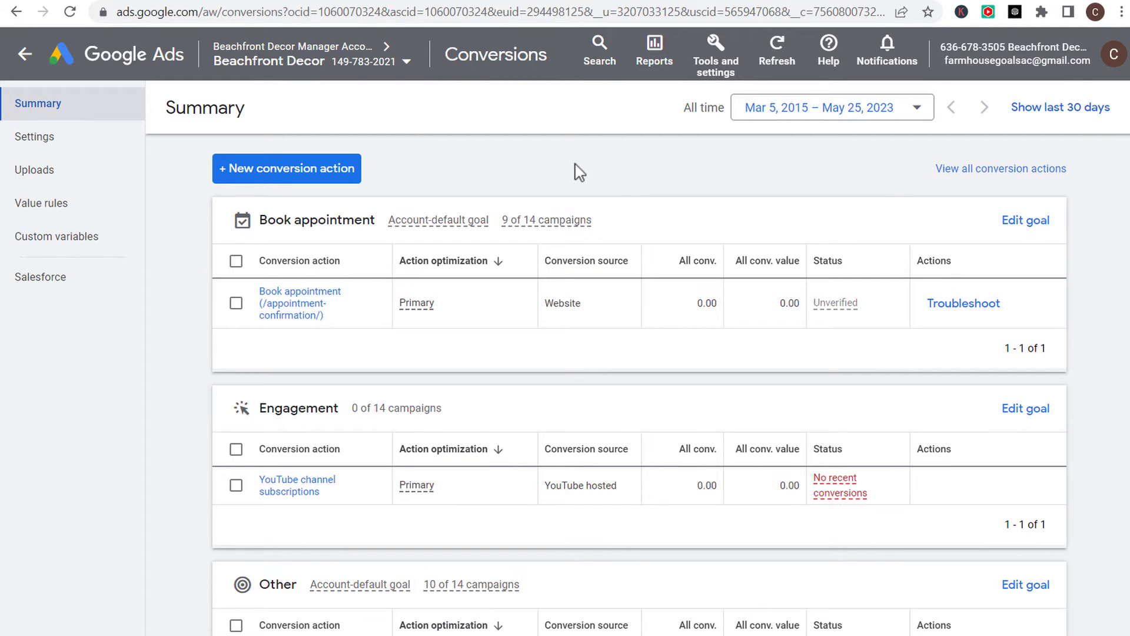
{"action": "left_click", "coordinate": [293, 175]}
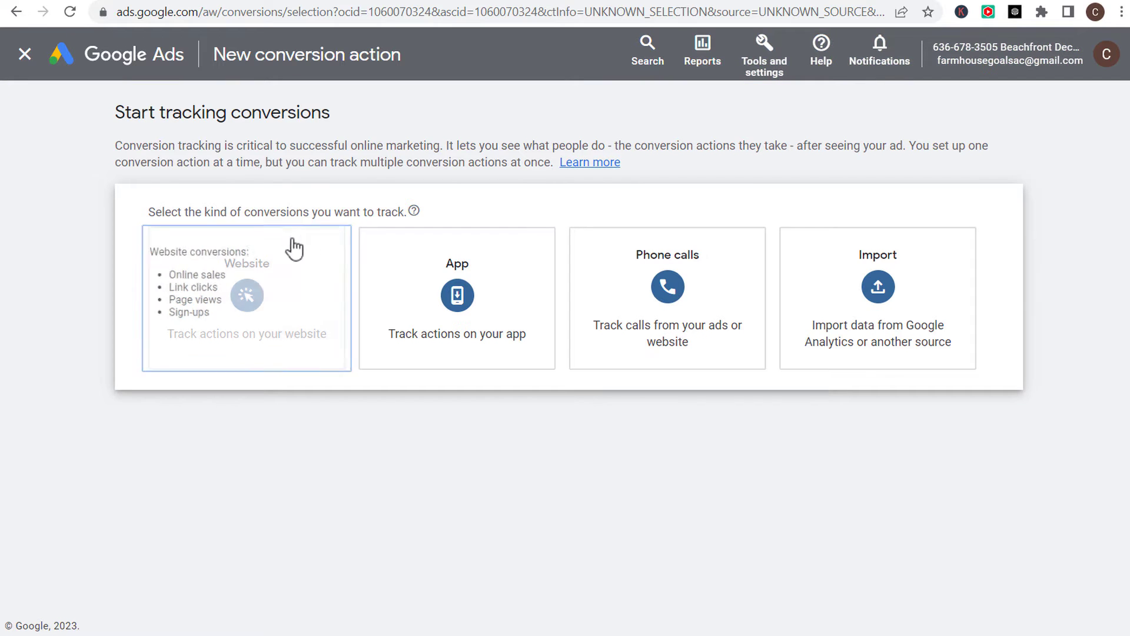
Choose Website tracking and scan the domain beachfrontdecor.com.
{"action": "left_click", "coordinate": [278, 283]}
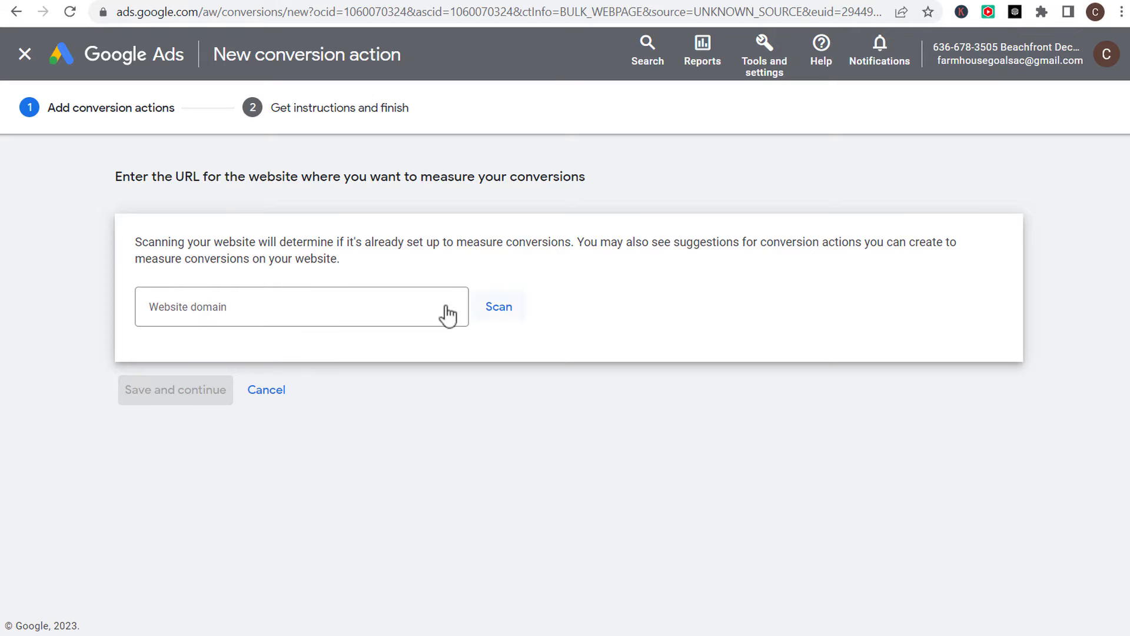
{"action": "left_click", "coordinate": [364, 306]}
{"action": "type", "text": "beachfrontdecor.com"}
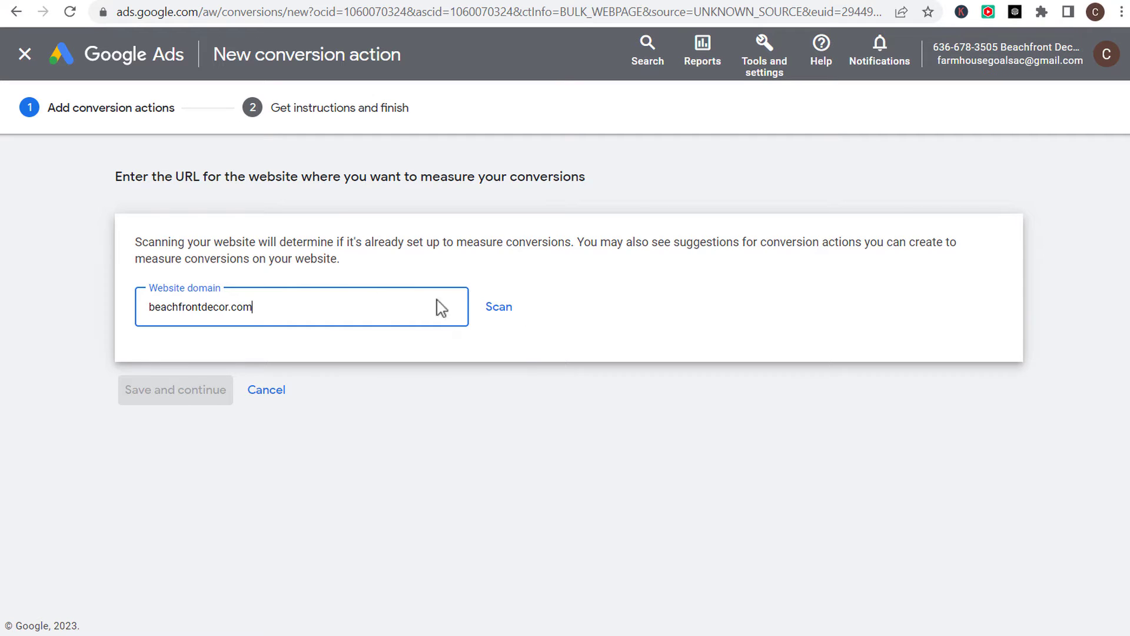
{"action": "left_click", "coordinate": [496, 308]}
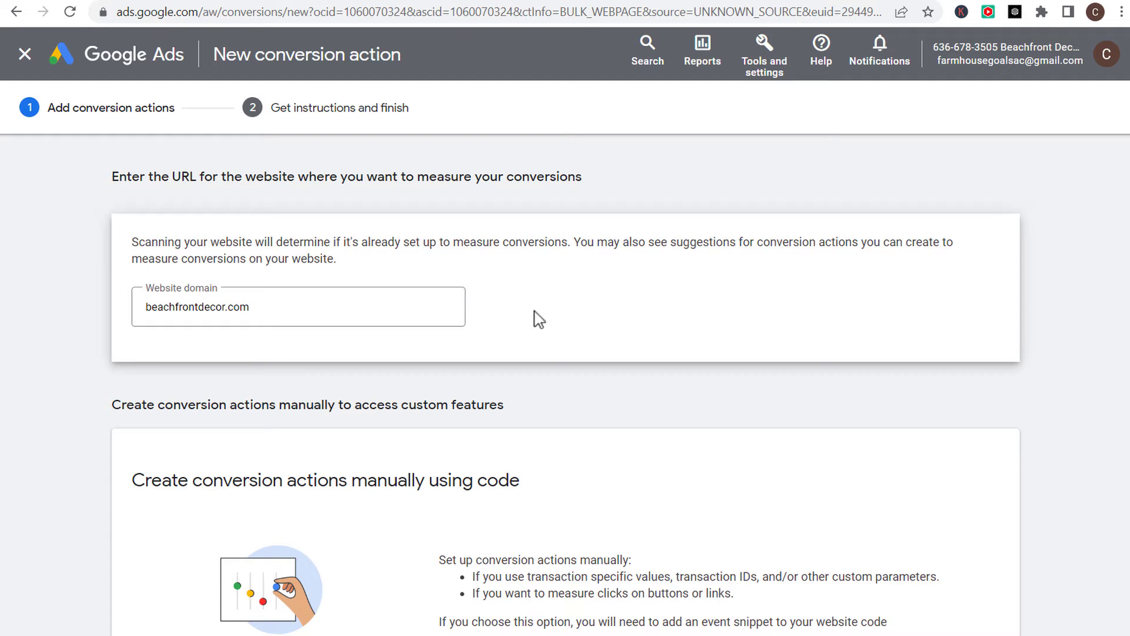
Choose to add a website conversion action manually.
{"action": "scroll", "coordinate": [522, 339], "scroll_direction": "down", "scroll_amount": 3}
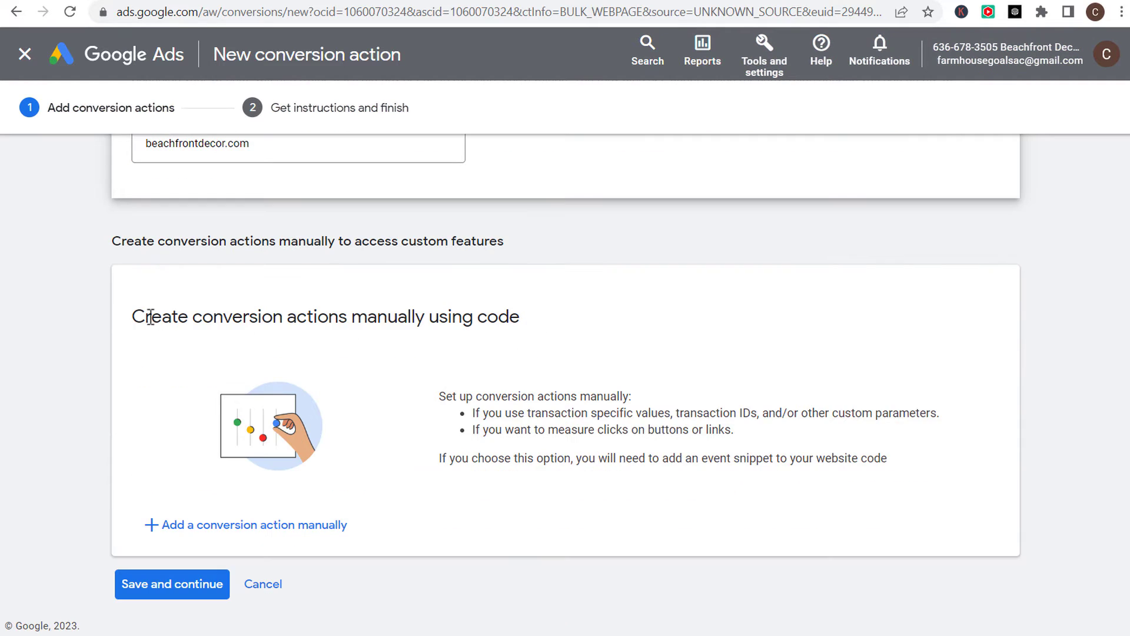
{"action": "left_click_drag", "start_coordinate": [131, 317], "coordinate": [487, 316]}
{"action": "left_click", "coordinate": [497, 316]}
{"action": "left_click", "coordinate": [193, 528]}
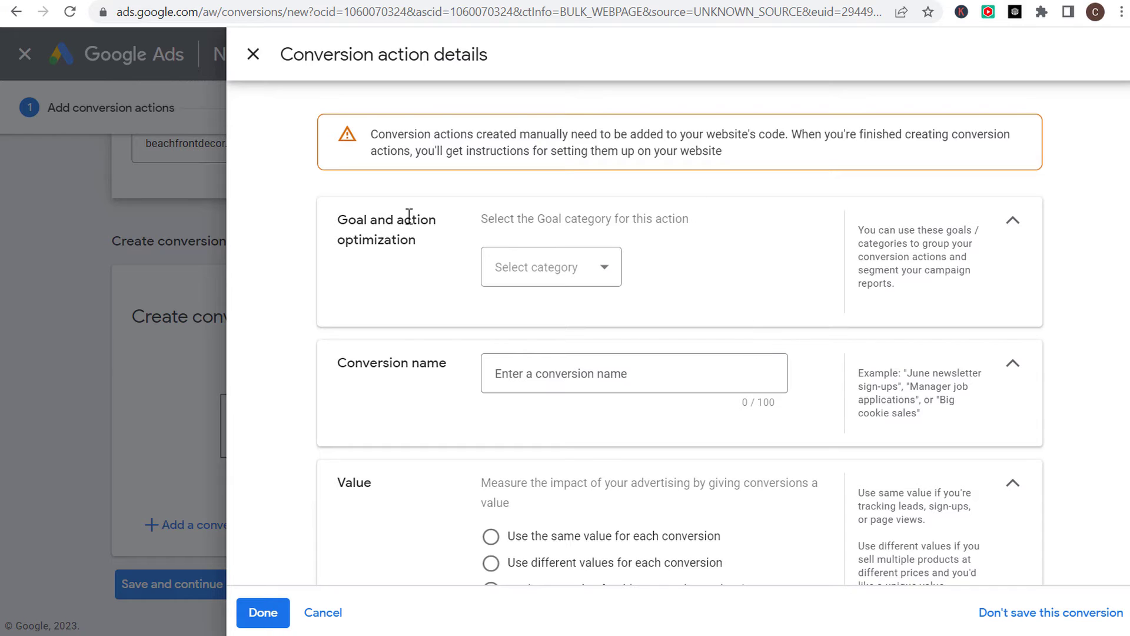
Set the goal category to Purchase and name the conversion action Purchase.
{"action": "left_click", "coordinate": [594, 271]}
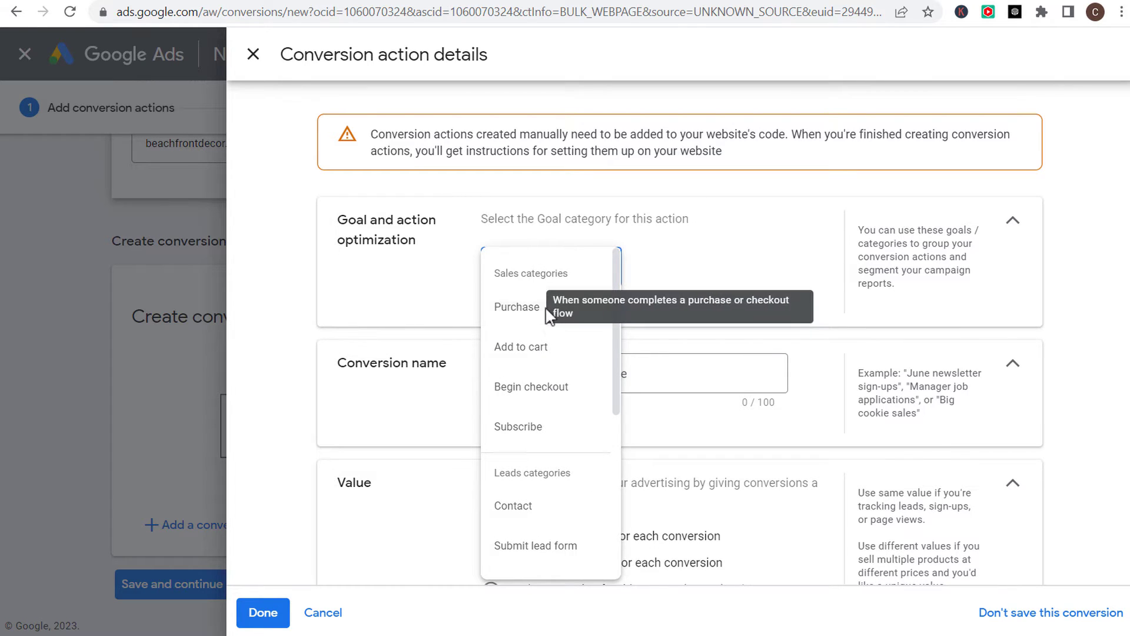
{"action": "left_click", "coordinate": [507, 312]}
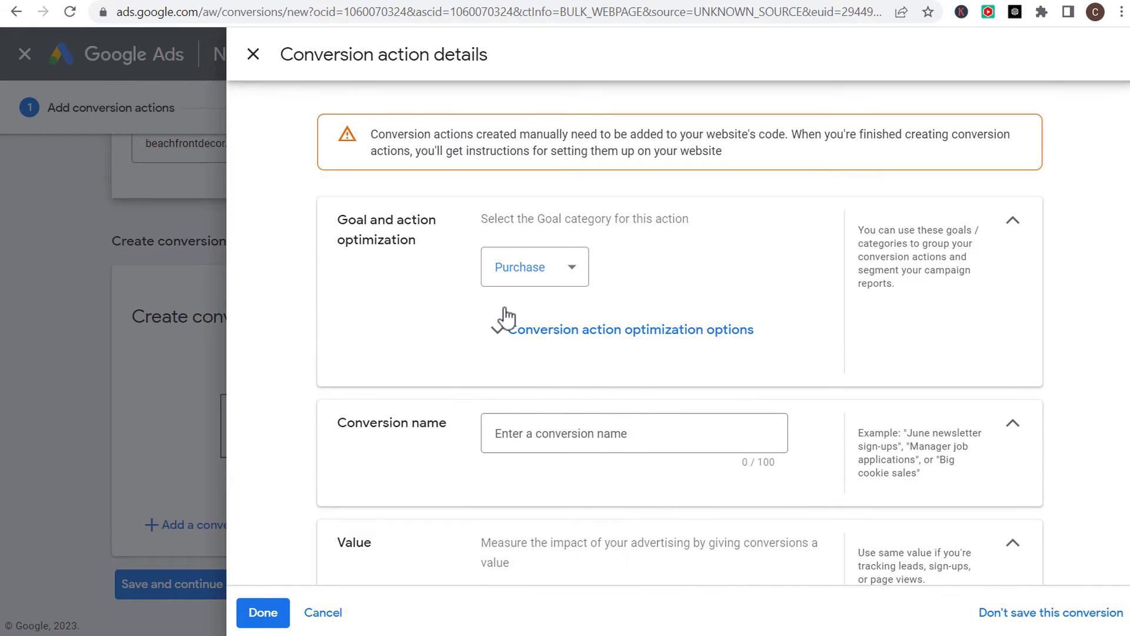
{"action": "left_click", "coordinate": [572, 430]}
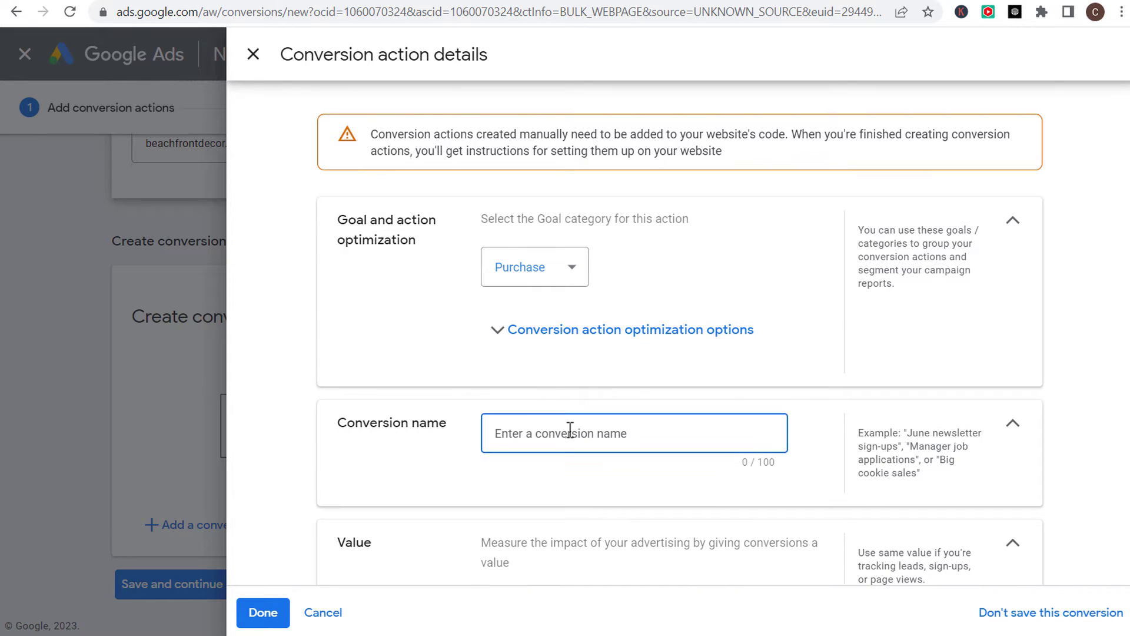
{"action": "type", "text": "Purchase"}
Use different values for each conversion, with a default value of 0.
{"action": "scroll", "coordinate": [412, 373], "scroll_direction": "down", "scroll_amount": 4}
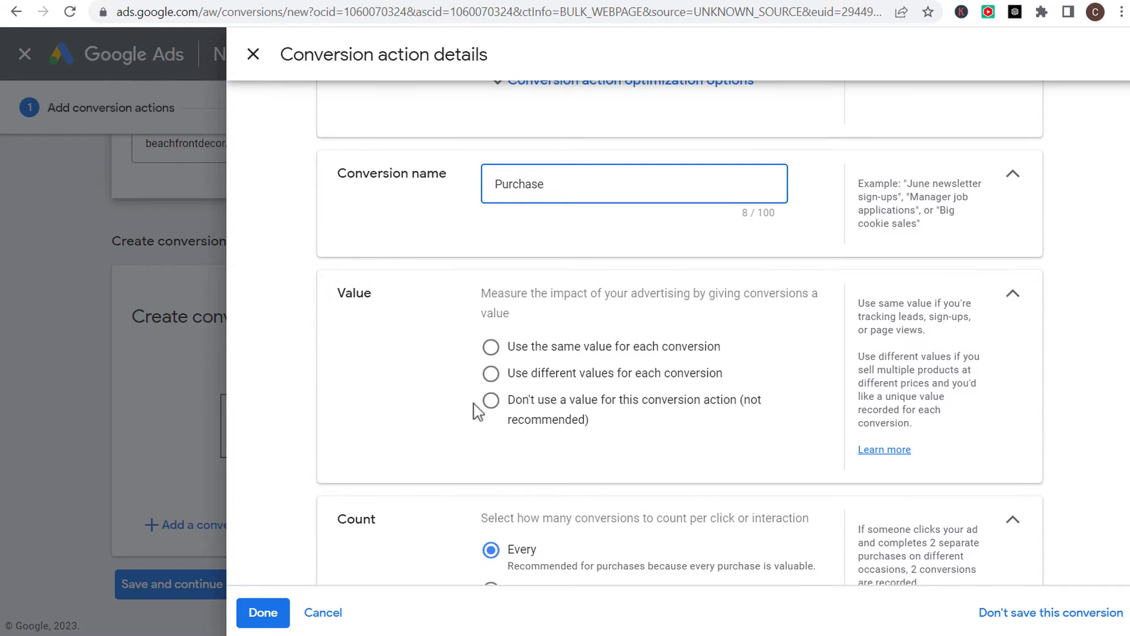
{"action": "left_click", "coordinate": [491, 377]}
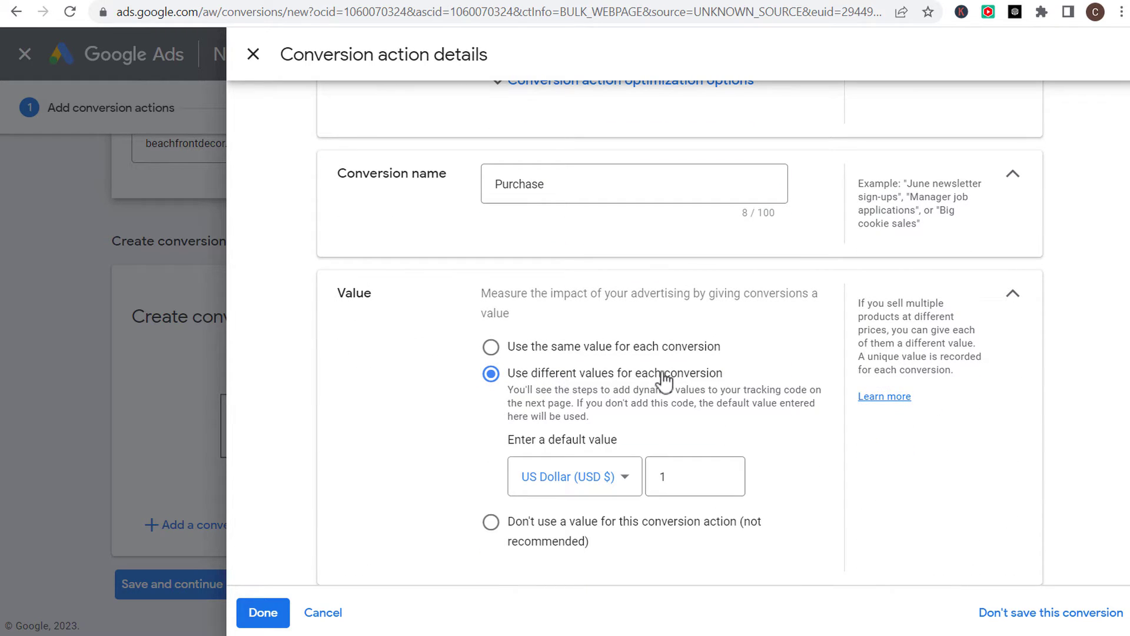
{"action": "double_click", "coordinate": [681, 477]}
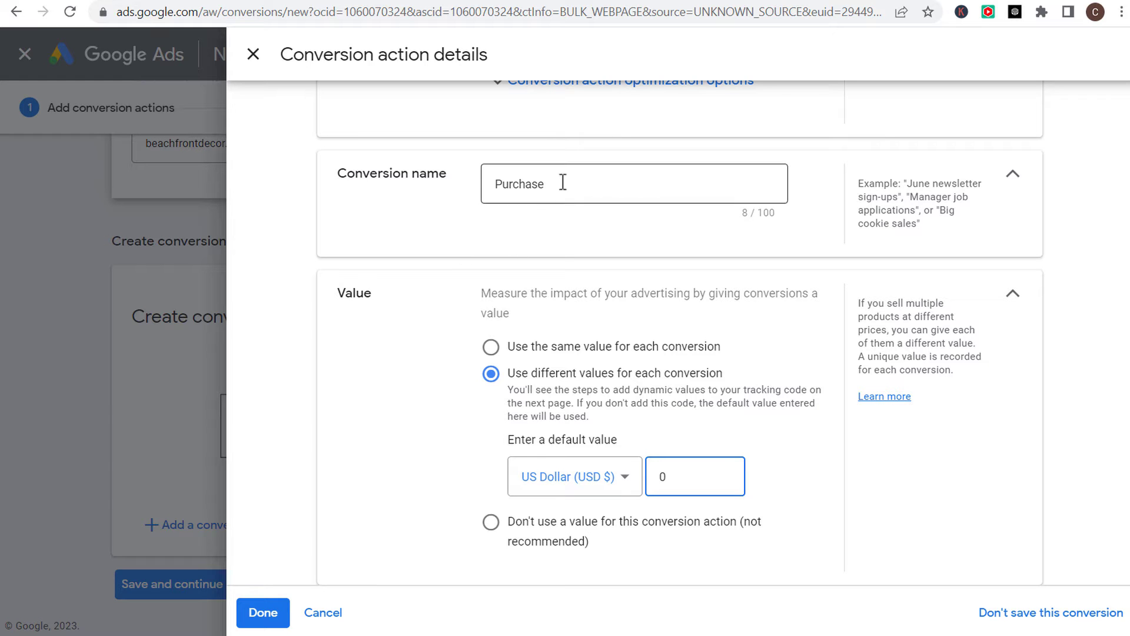
{"action": "left_click", "coordinate": [389, 466]}
{"action": "scroll", "coordinate": [388, 466], "scroll_direction": "down", "scroll_amount": 8}
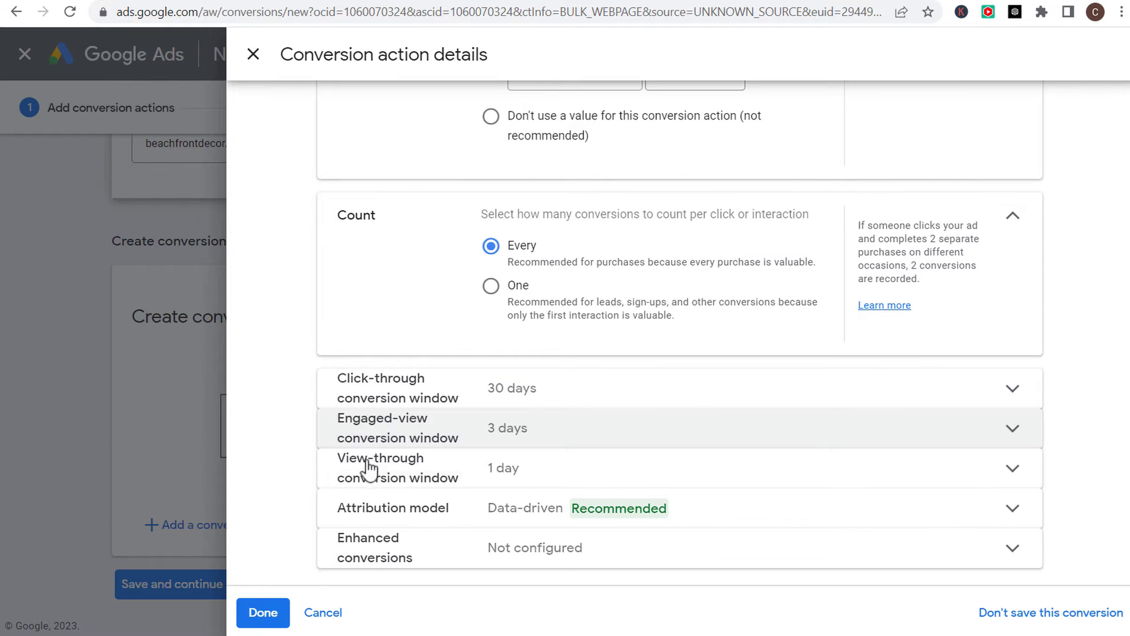
Keep the engaged-view conversion window at 3 days.
{"action": "left_click", "coordinate": [581, 435]}
{"action": "left_click", "coordinate": [565, 487]}
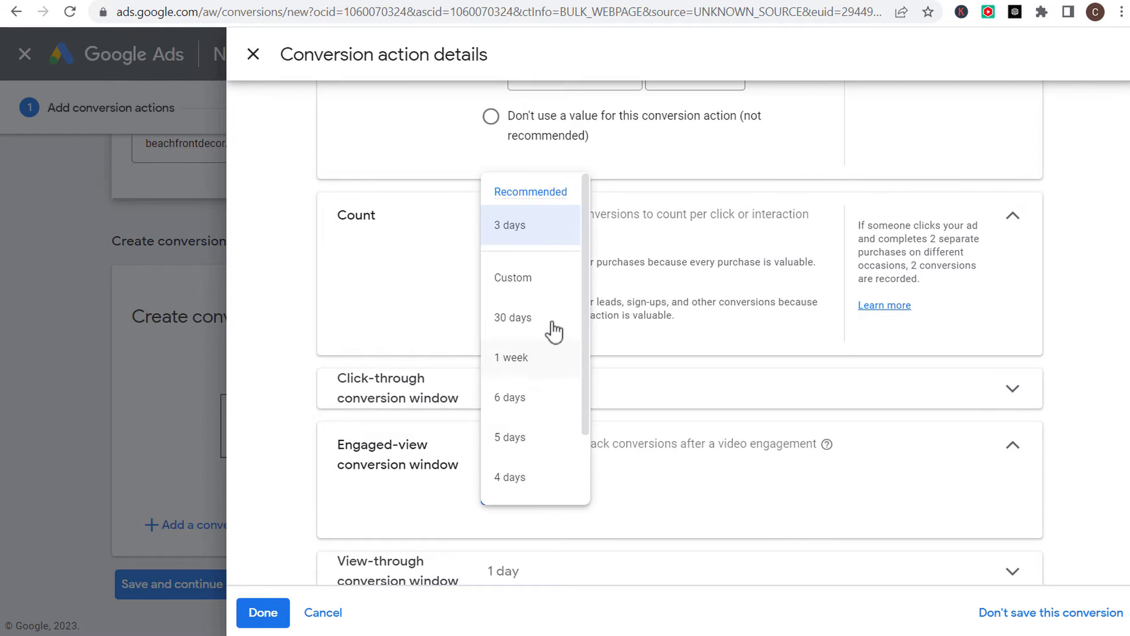
{"action": "left_click", "coordinate": [907, 455]}
{"action": "scroll", "coordinate": [881, 516], "scroll_direction": "up", "scroll_amount": 10}
{"action": "scroll", "coordinate": [542, 387], "scroll_direction": "down", "scroll_amount": 7}
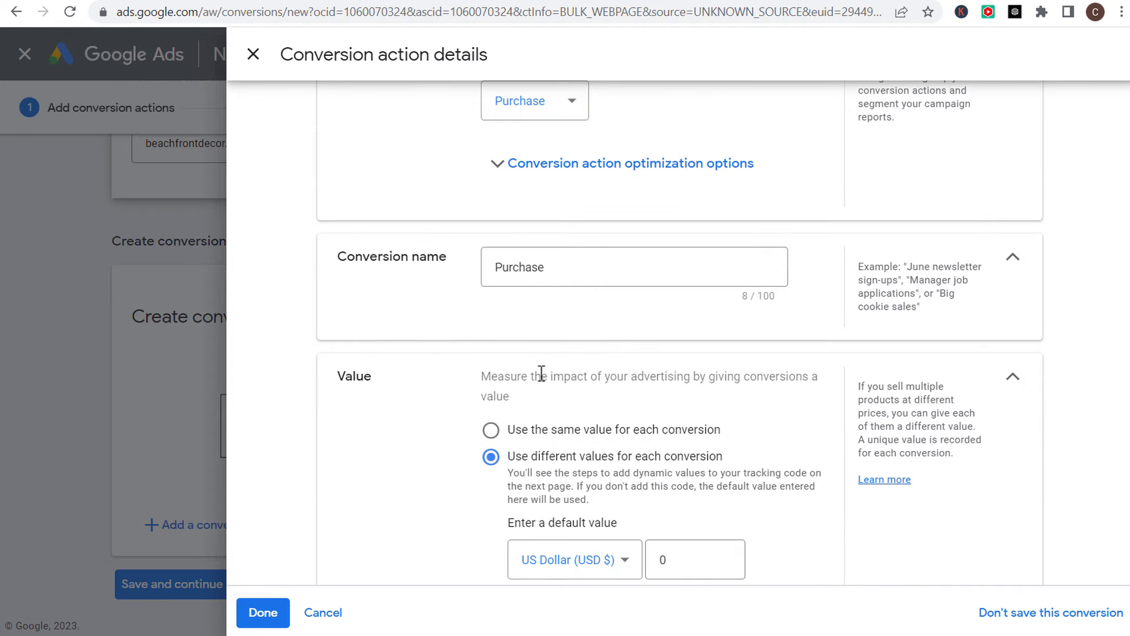
{"action": "scroll", "coordinate": [530, 396], "scroll_direction": "down", "scroll_amount": 6}
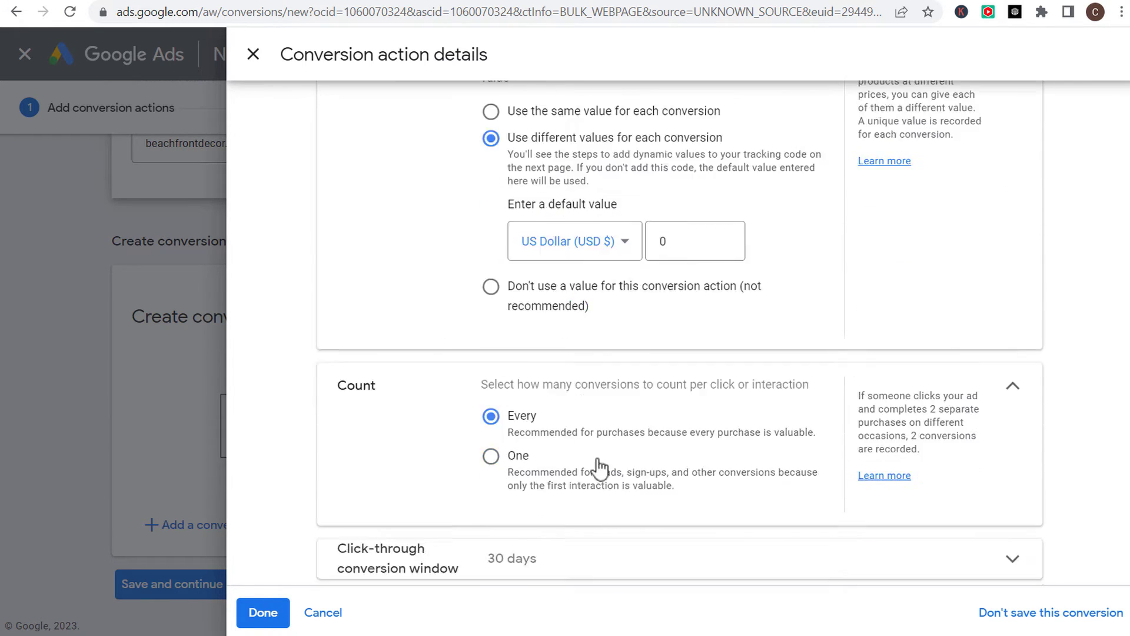
{"action": "left_click", "coordinate": [1012, 357]}
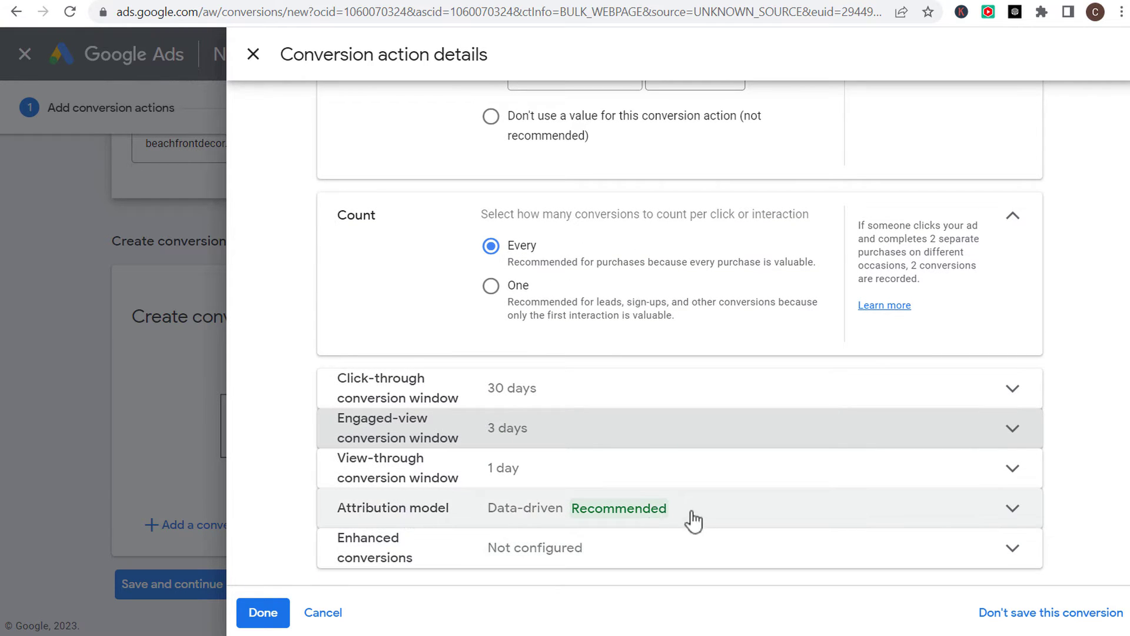
Leave the attribution model set to Data-driven.
{"action": "left_click", "coordinate": [744, 522]}
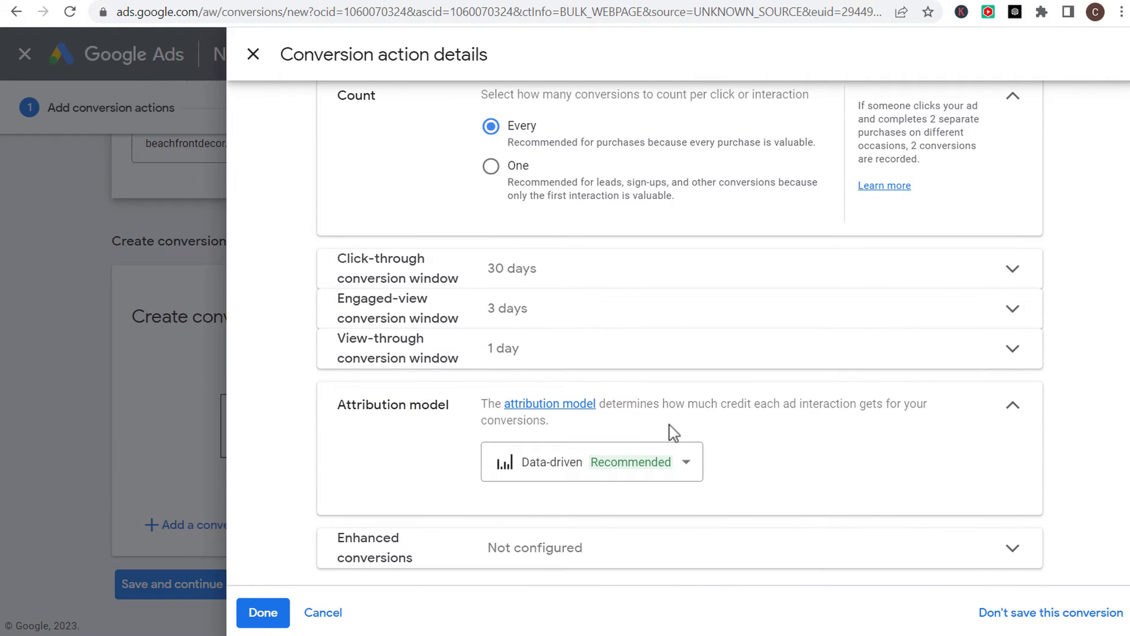
{"action": "left_click", "coordinate": [667, 471]}
{"action": "mouse_move", "coordinate": [567, 259]}
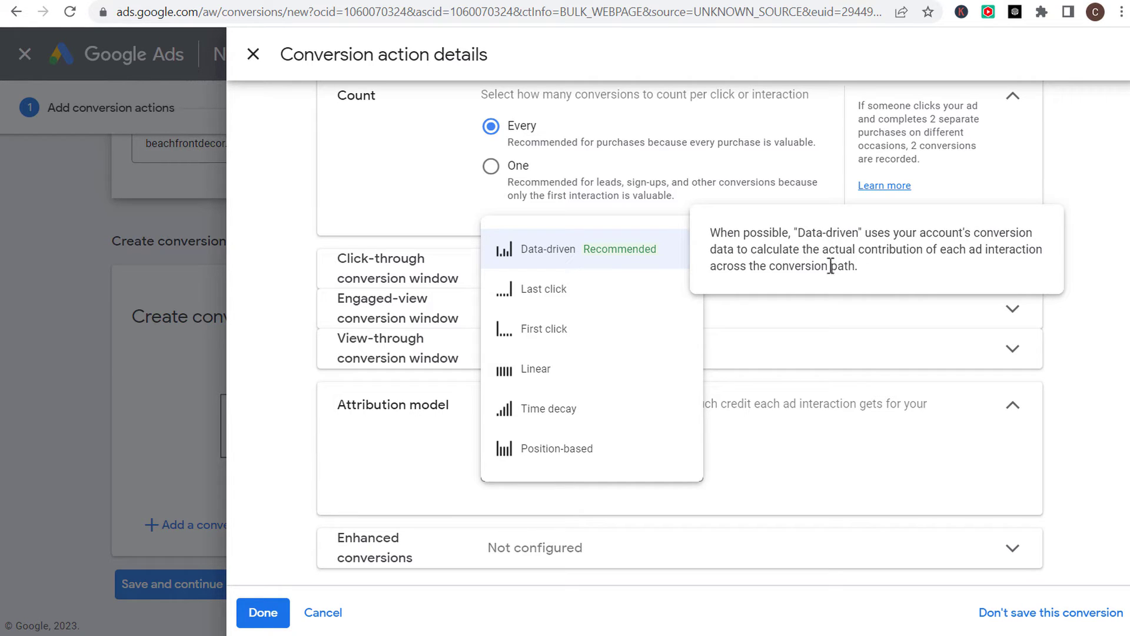
{"action": "left_click", "coordinate": [288, 361]}
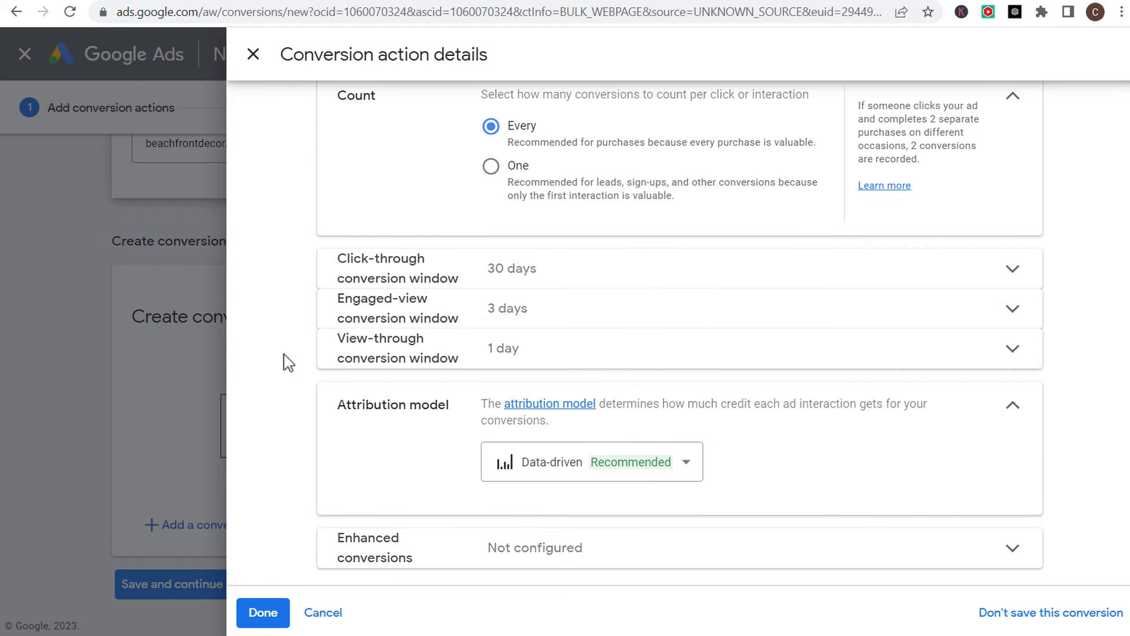
{"action": "left_click", "coordinate": [1007, 406]}
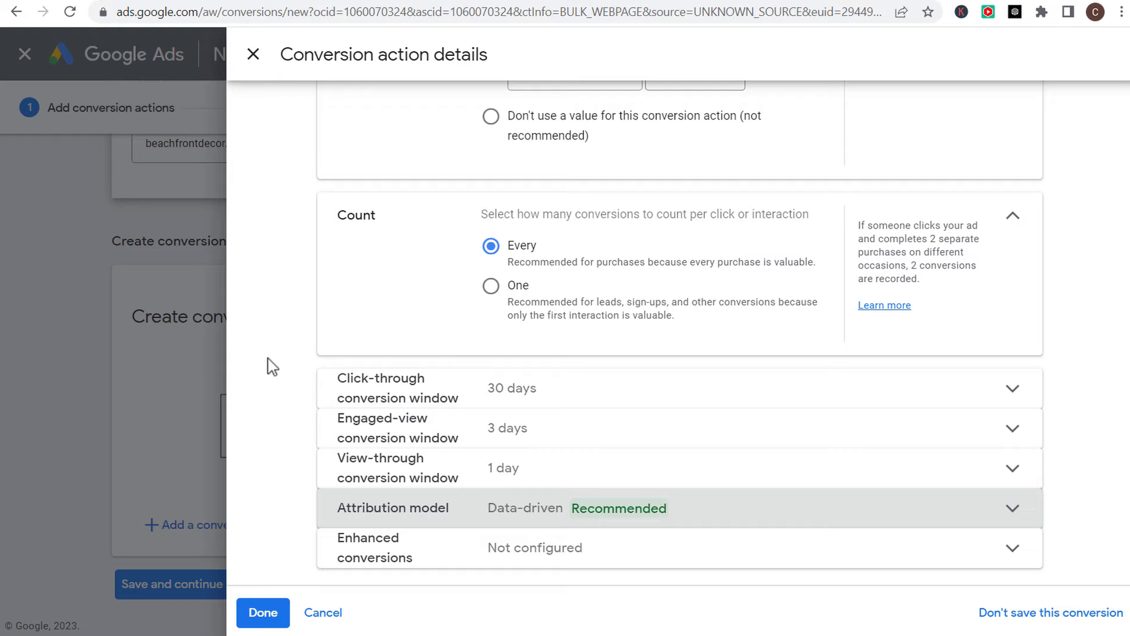
Finish the details and save the Purchase conversion action.
{"action": "left_click", "coordinate": [264, 612]}
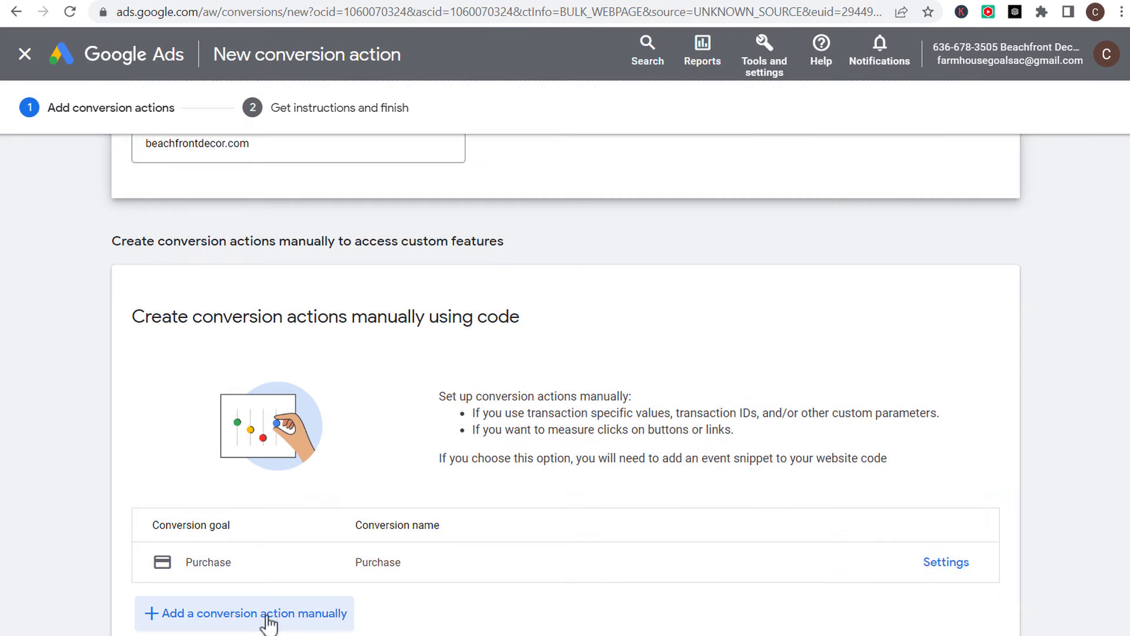
{"action": "scroll", "coordinate": [457, 345], "scroll_direction": "down", "scroll_amount": 2}
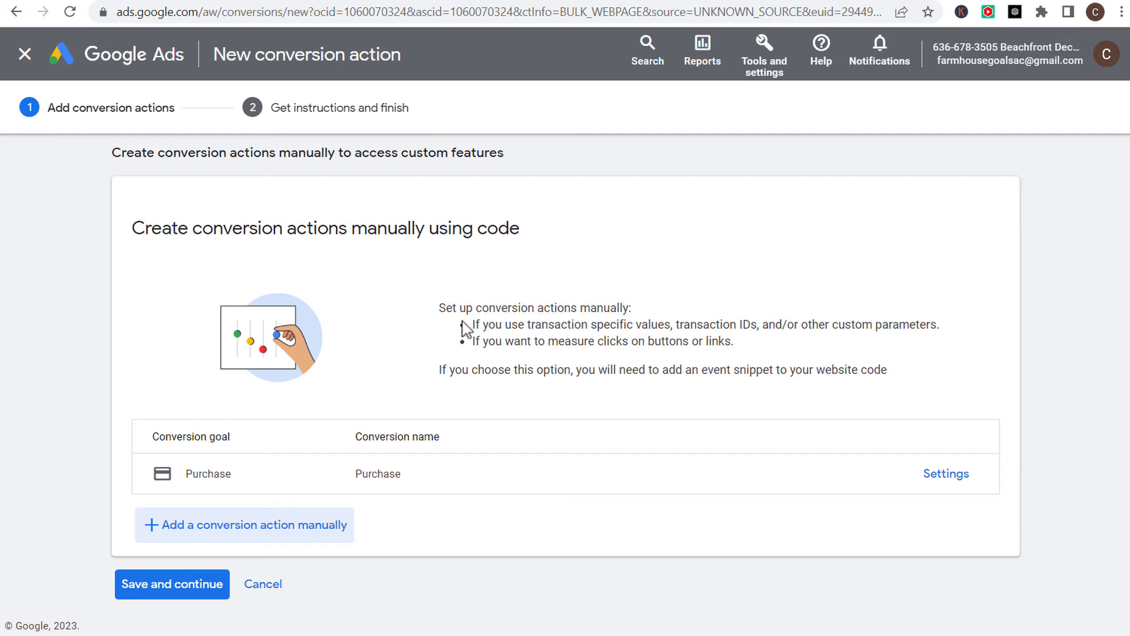
{"action": "left_click", "coordinate": [159, 596]}
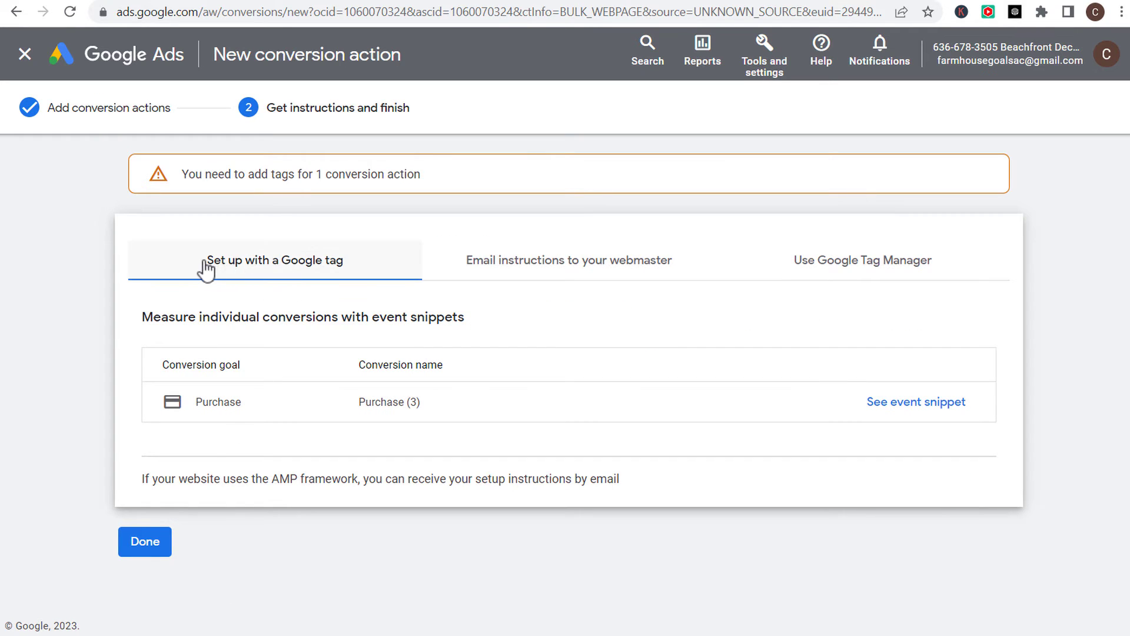
Show the Google Tag Manager setup details listing the Conversion ID and Purchase label.
{"action": "left_click", "coordinate": [554, 273]}
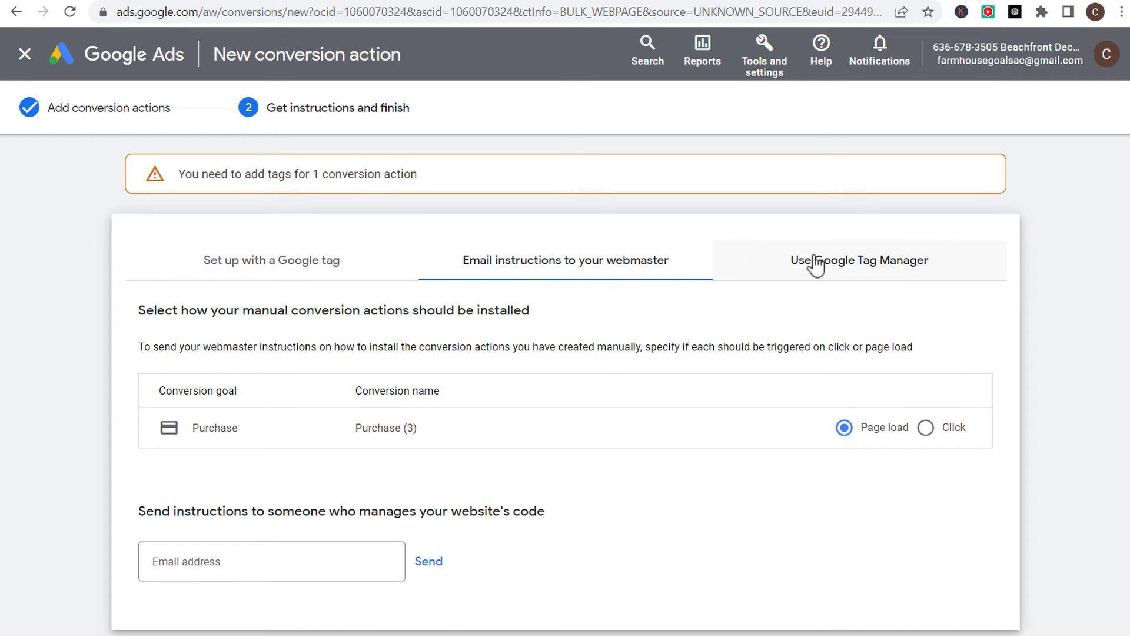
{"action": "left_click", "coordinate": [877, 269]}
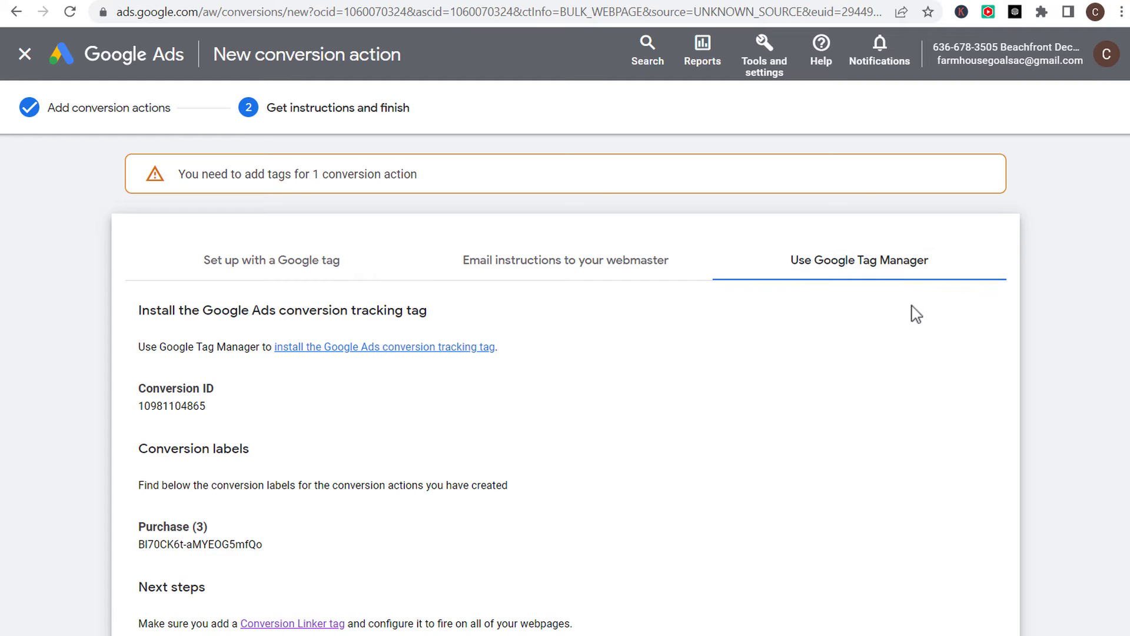
{"action": "scroll", "coordinate": [749, 364], "scroll_direction": "down", "scroll_amount": 2}
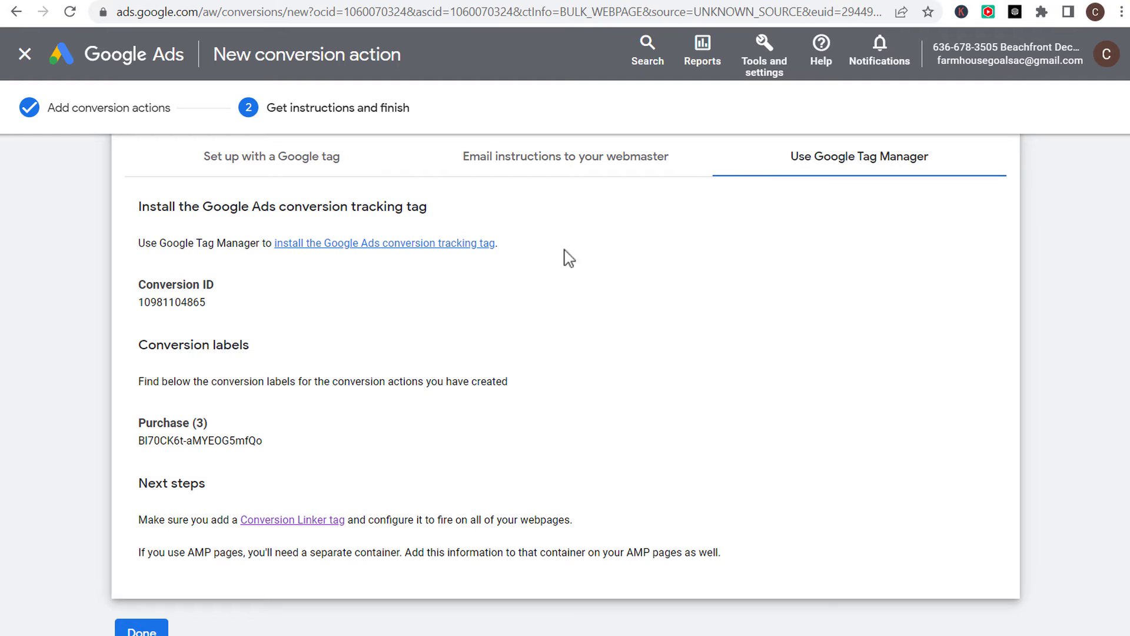
{"action": "double_click", "coordinate": [163, 302]}
{"action": "key", "text": "ctrl+c"}
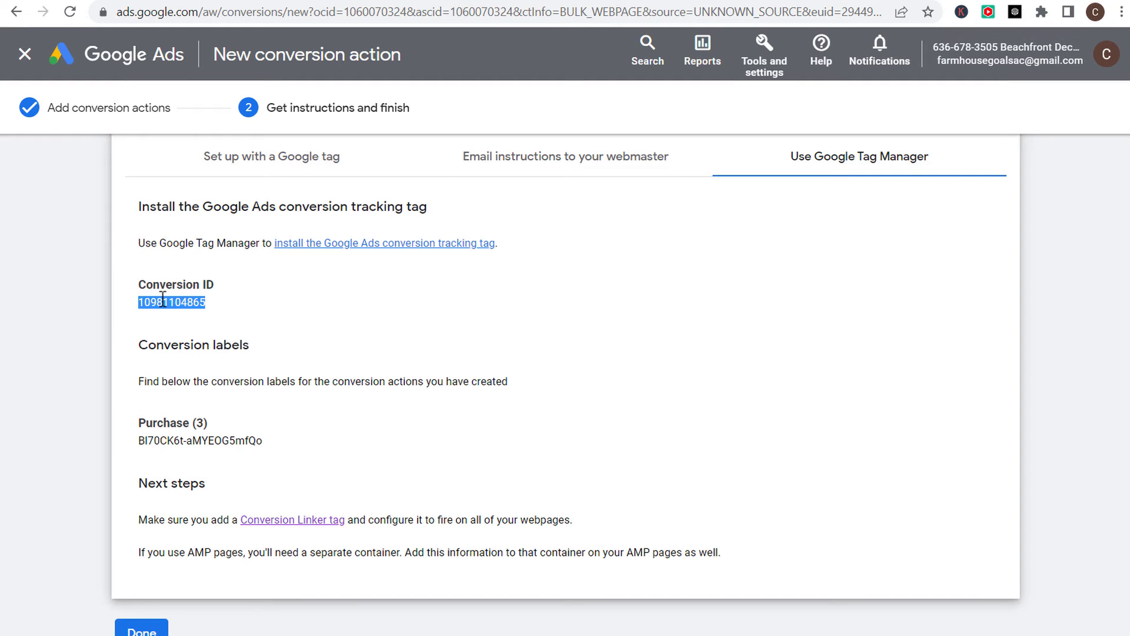
{"action": "key", "text": "alt+Tab"}
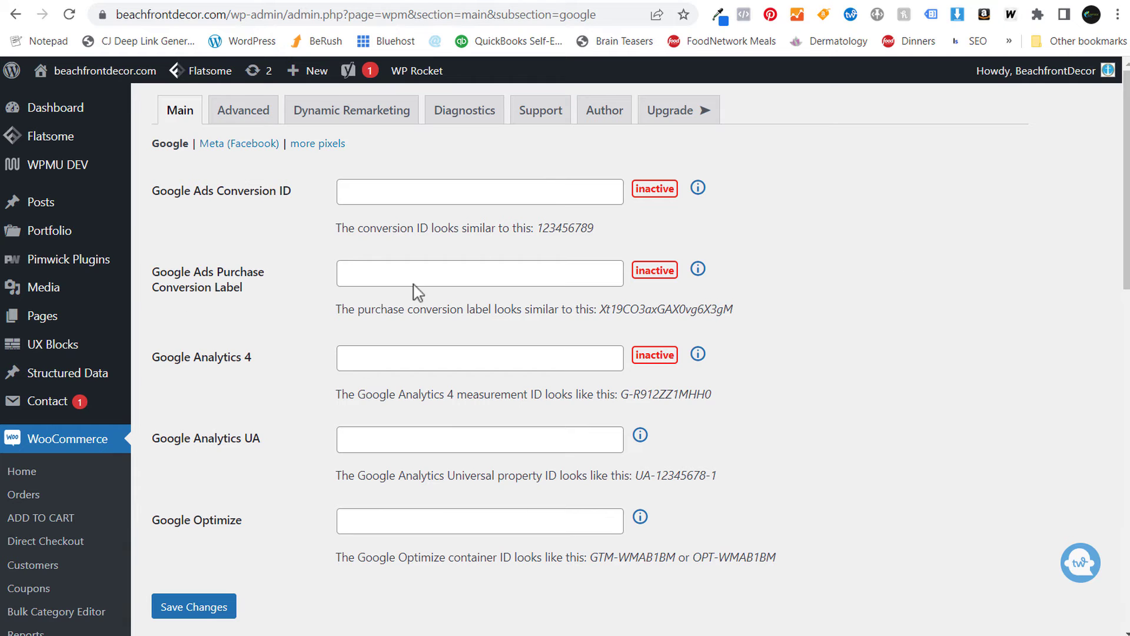
{"action": "scroll", "coordinate": [328, 326], "scroll_direction": "down", "scroll_amount": 4}
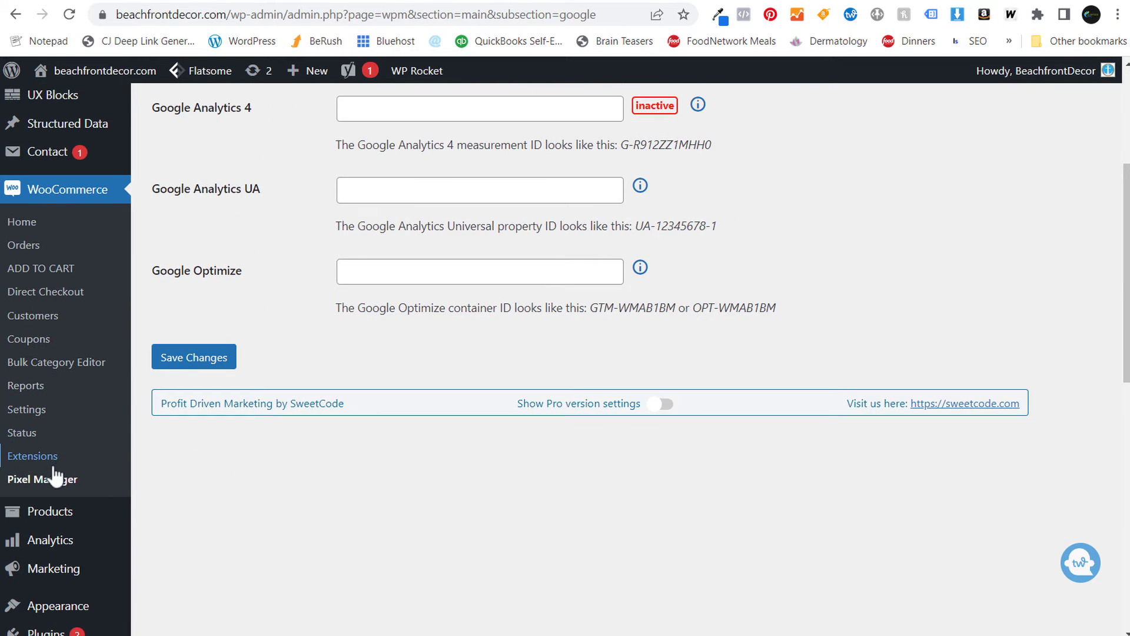
{"action": "left_click", "coordinate": [51, 488]}
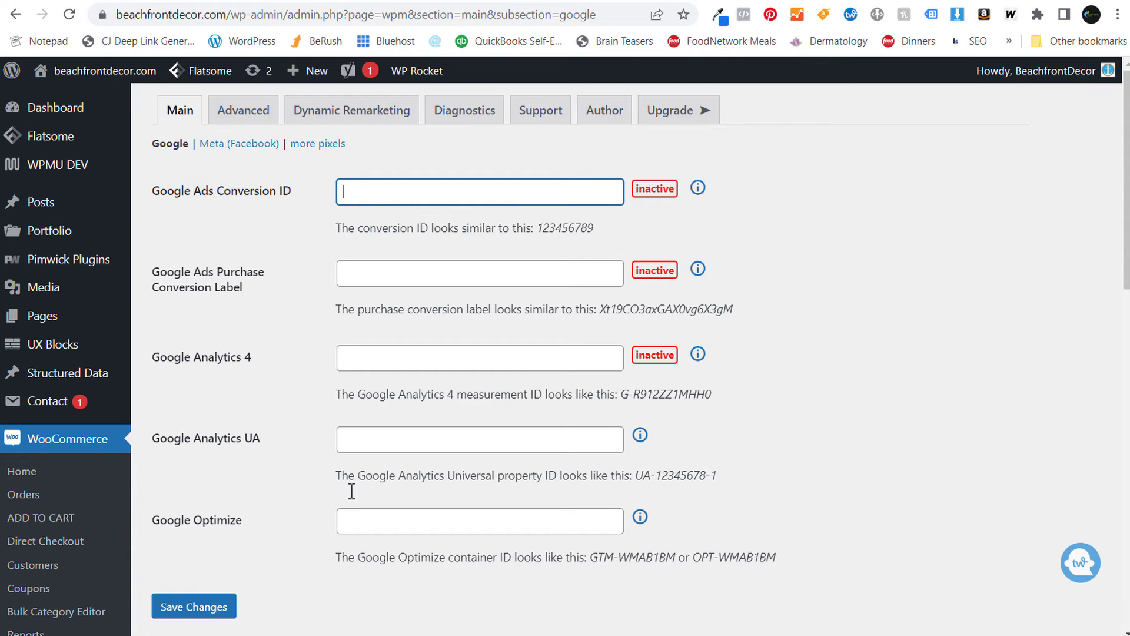
{"action": "key", "text": "alt+Tab"}
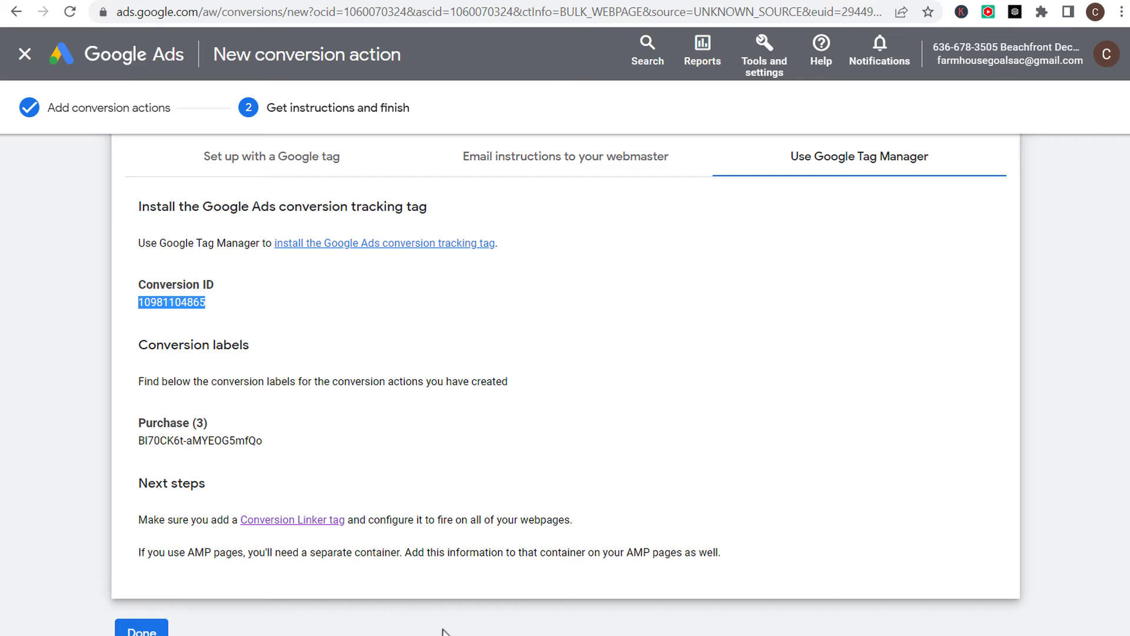
{"action": "key", "text": "alt+Tab"}
{"action": "key", "text": "ctrl+v"}
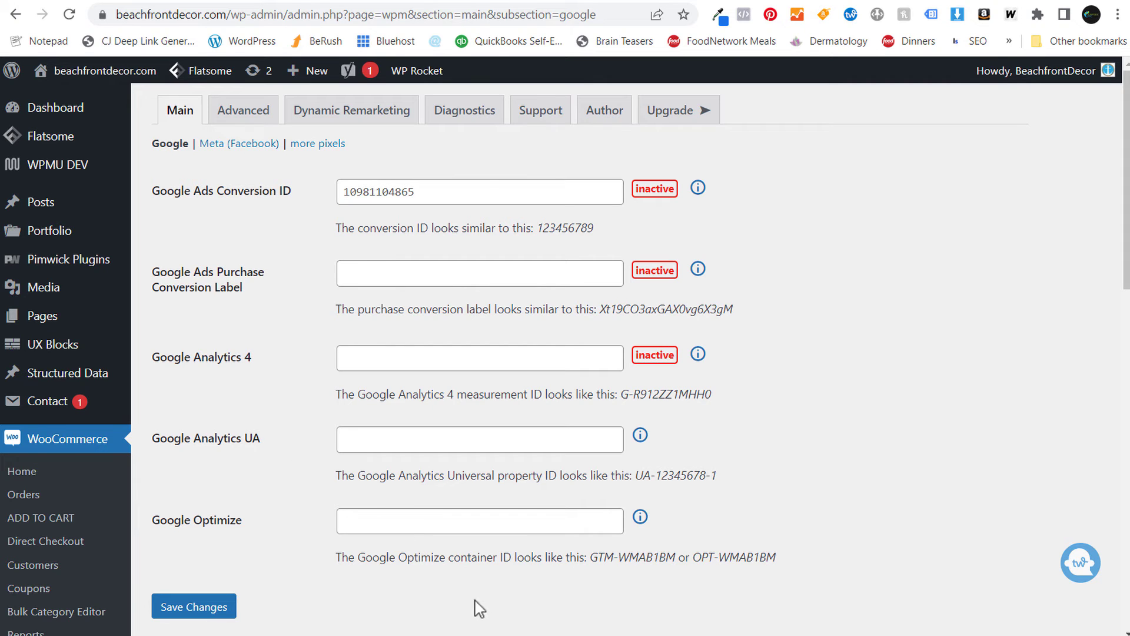
Copy the Purchase conversion label from Google Ads into Pixel Manager's Purchase Conversion Label field.
{"action": "key", "text": "alt+Tab"}
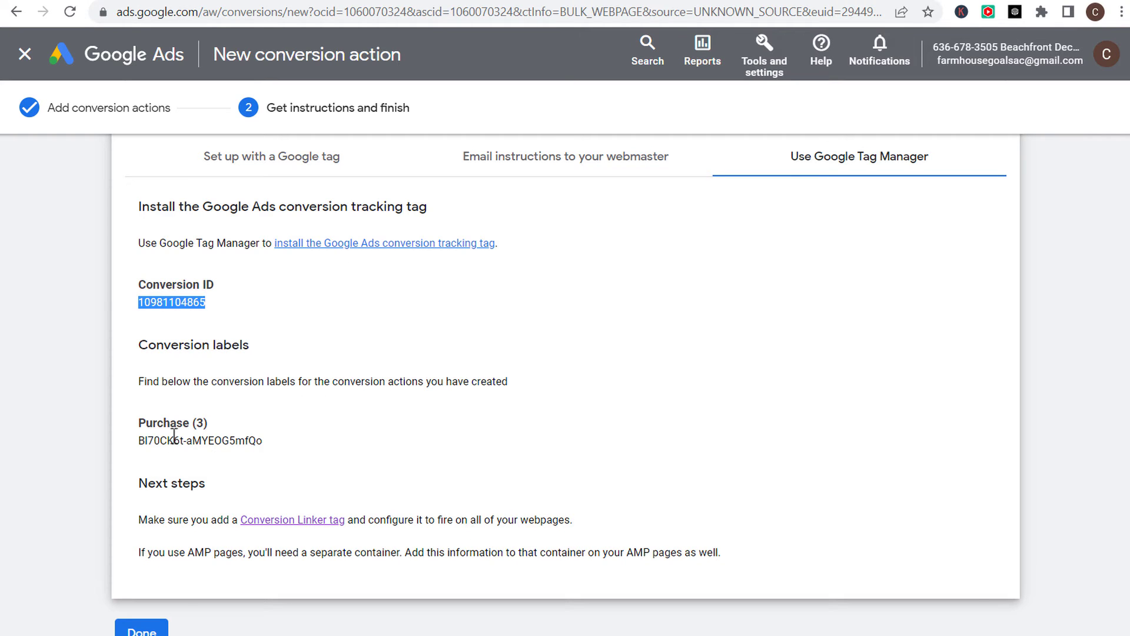
{"action": "double_click", "coordinate": [189, 446]}
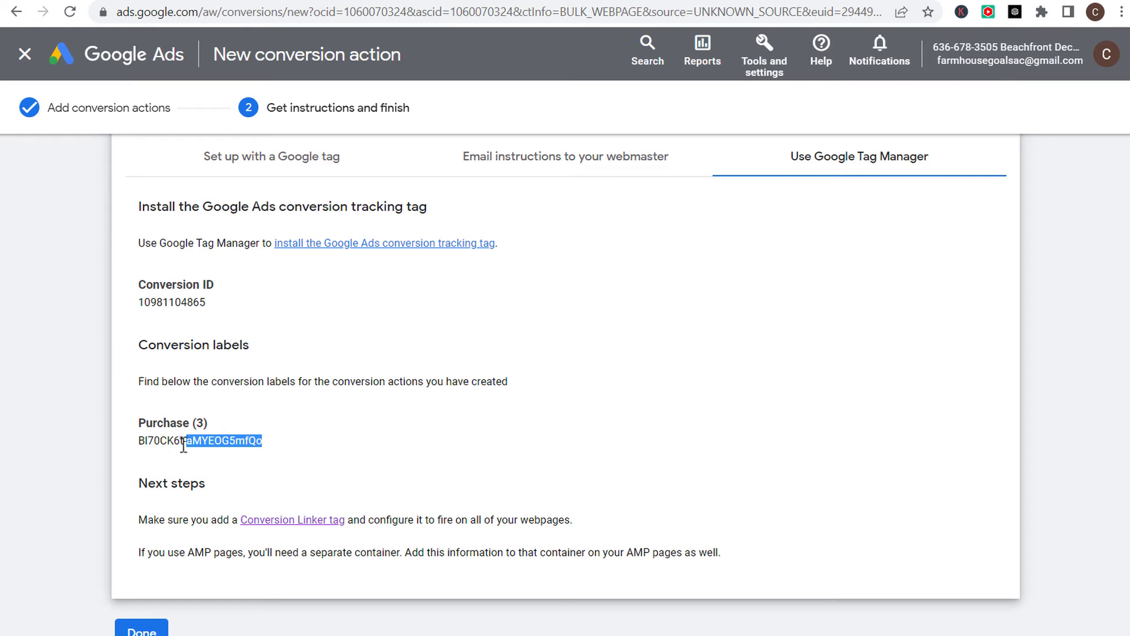
{"action": "triple_click", "coordinate": [172, 445]}
{"action": "key", "text": "alt+Tab"}
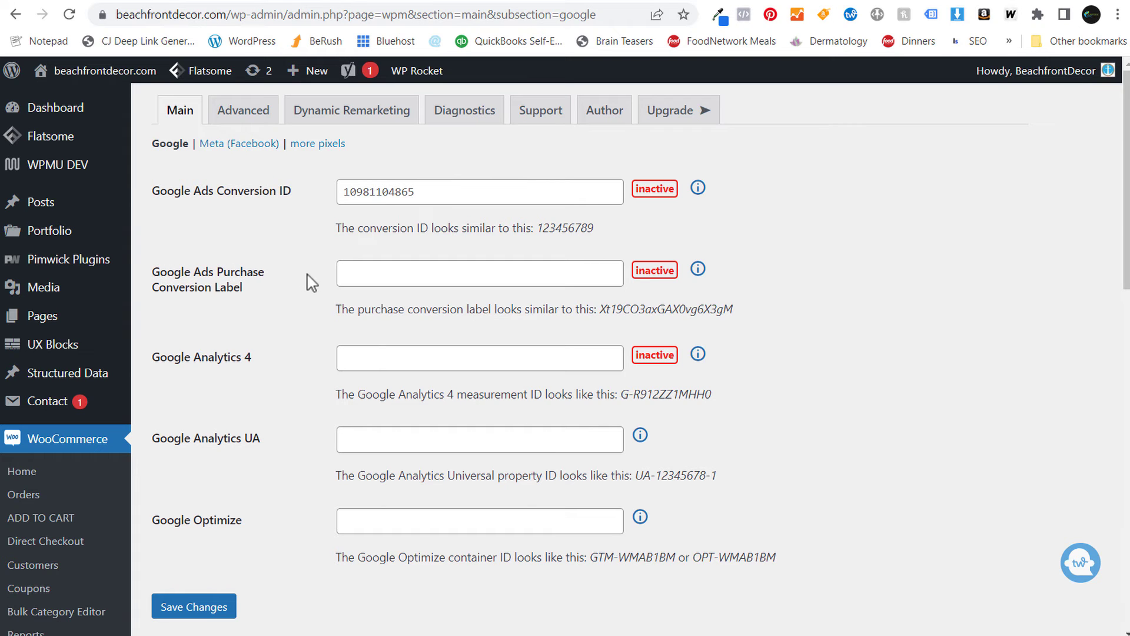
{"action": "left_click", "coordinate": [354, 273]}
{"action": "type", "text": "Bl70CK6t-aMYEOG5mfQo"}
Save the Pixel Manager settings and return to Google Ads.
{"action": "scroll", "coordinate": [270, 341], "scroll_direction": "down", "scroll_amount": 2}
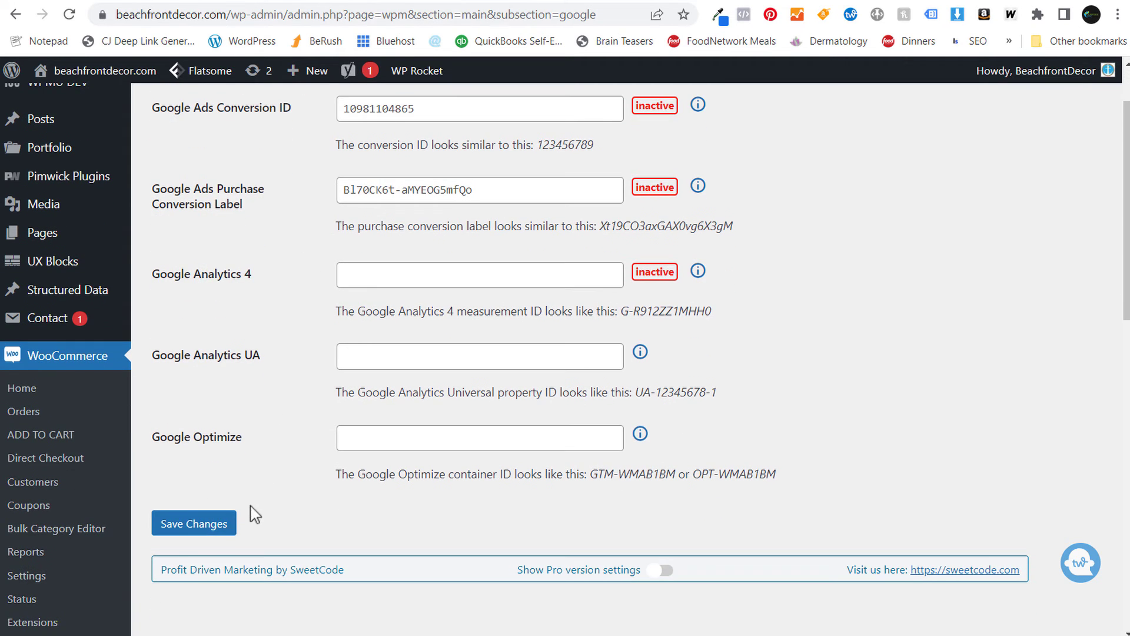
{"action": "left_click", "coordinate": [191, 527]}
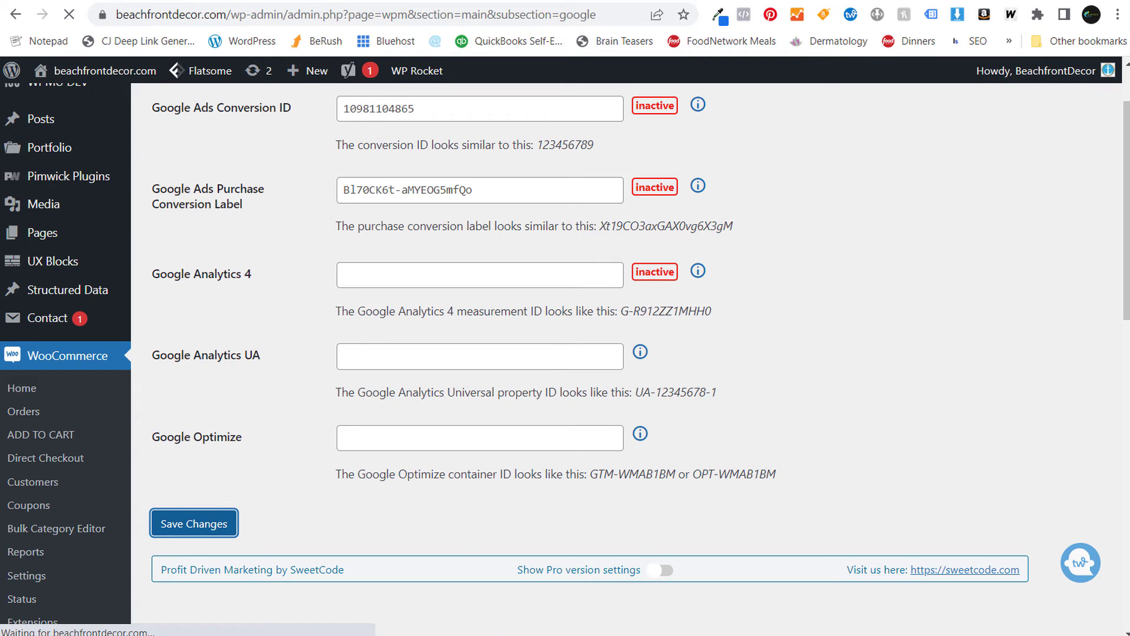
{"action": "key", "text": "alt+Tab"}
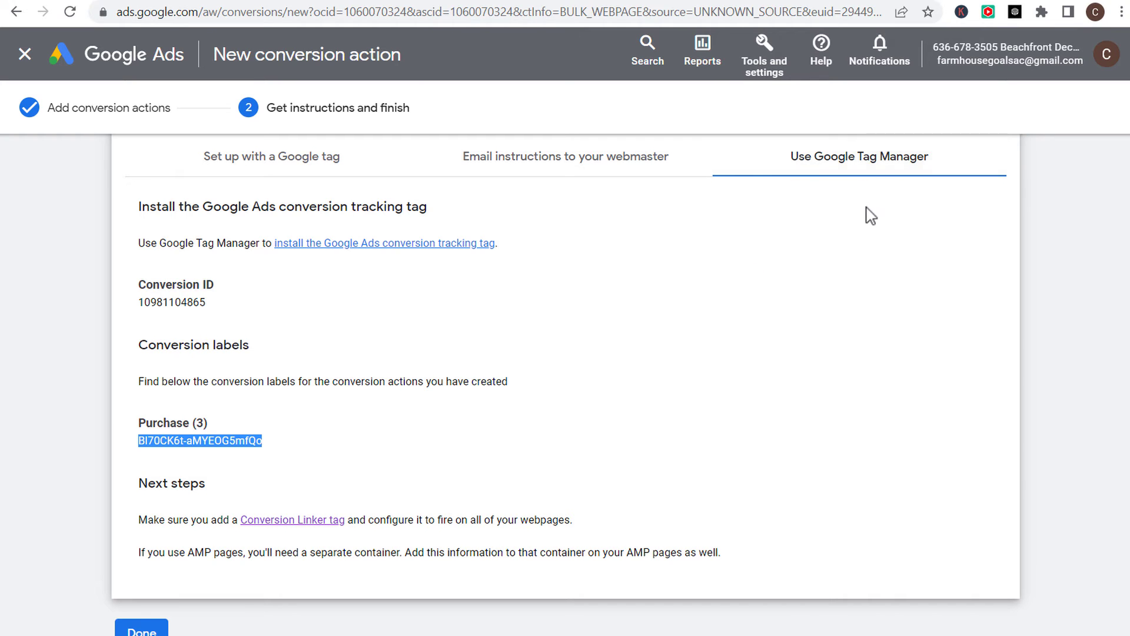
Finish the new conversion action setup and open the Purchase conversion's details.
{"action": "scroll", "coordinate": [862, 220], "scroll_direction": "down", "scroll_amount": 1}
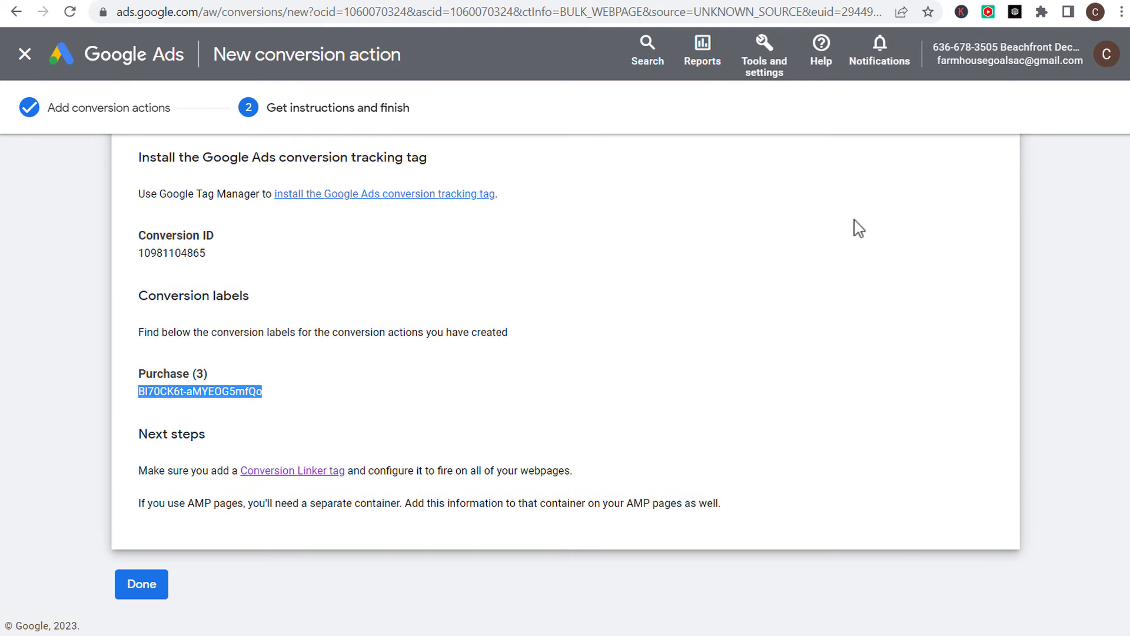
{"action": "left_click", "coordinate": [143, 595]}
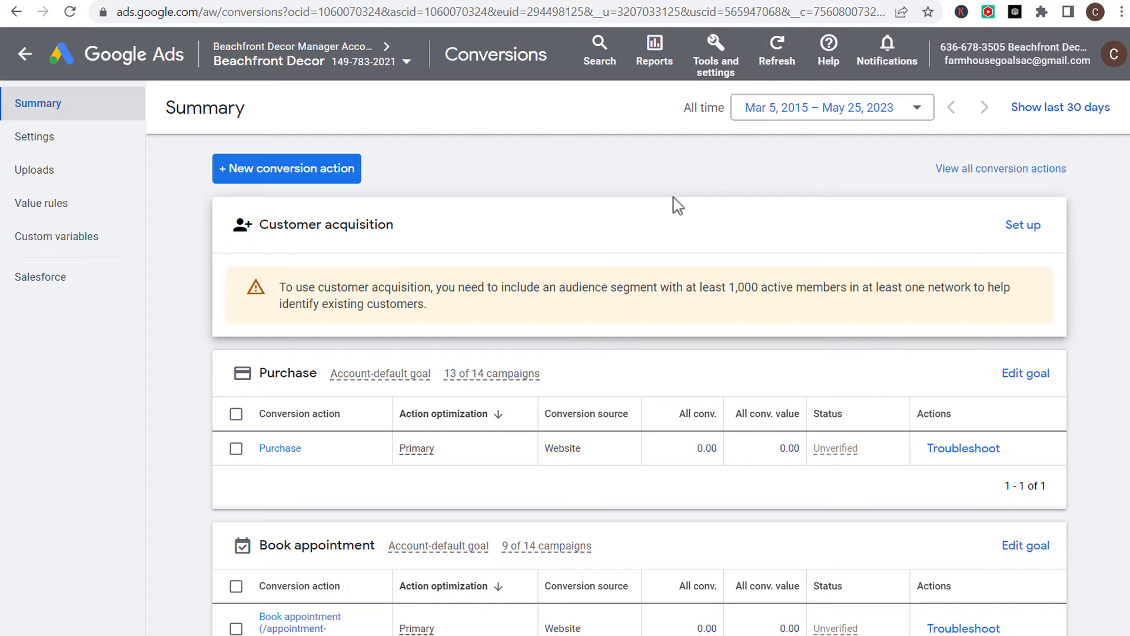
{"action": "left_click", "coordinate": [271, 452]}
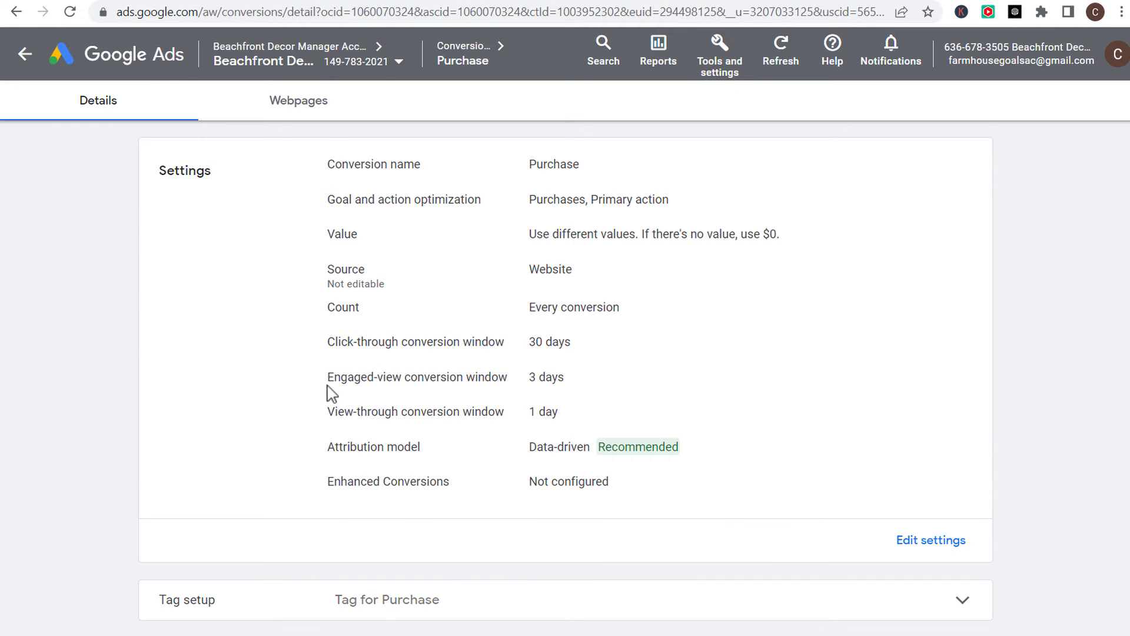
{"action": "scroll", "coordinate": [267, 453], "scroll_direction": "down", "scroll_amount": 2}
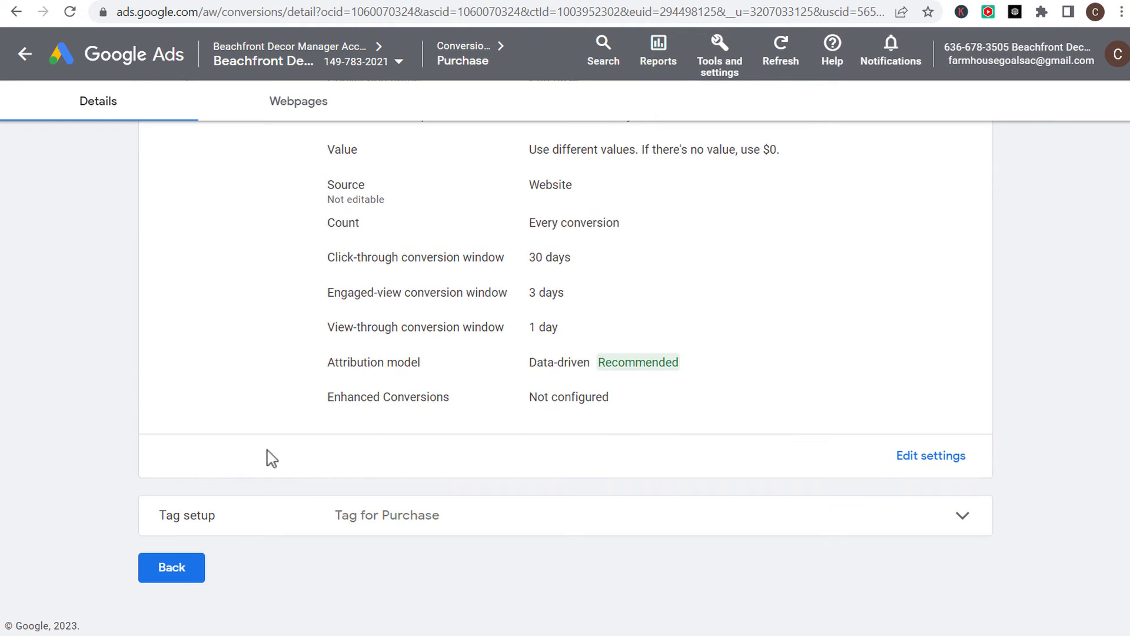
Show the Use Google Tag Manager tag setup instructions, then go to Tag Manager.
{"action": "left_click", "coordinate": [719, 526]}
{"action": "scroll", "coordinate": [741, 493], "scroll_direction": "down", "scroll_amount": 3}
{"action": "left_click", "coordinate": [700, 433]}
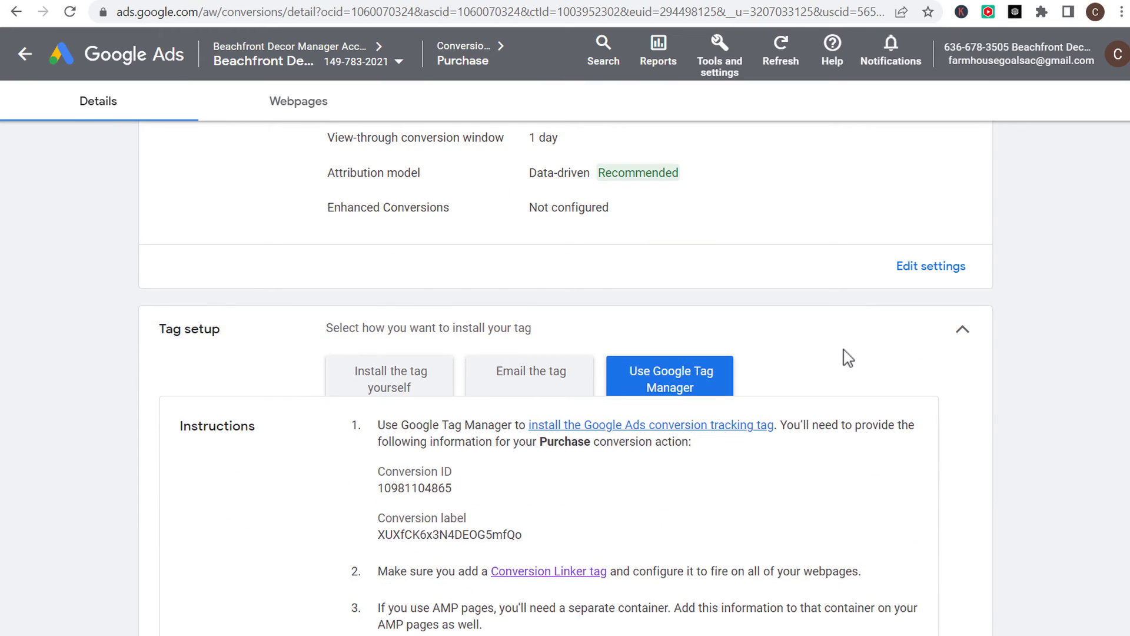
{"action": "scroll", "coordinate": [595, 377], "scroll_direction": "down", "scroll_amount": 2}
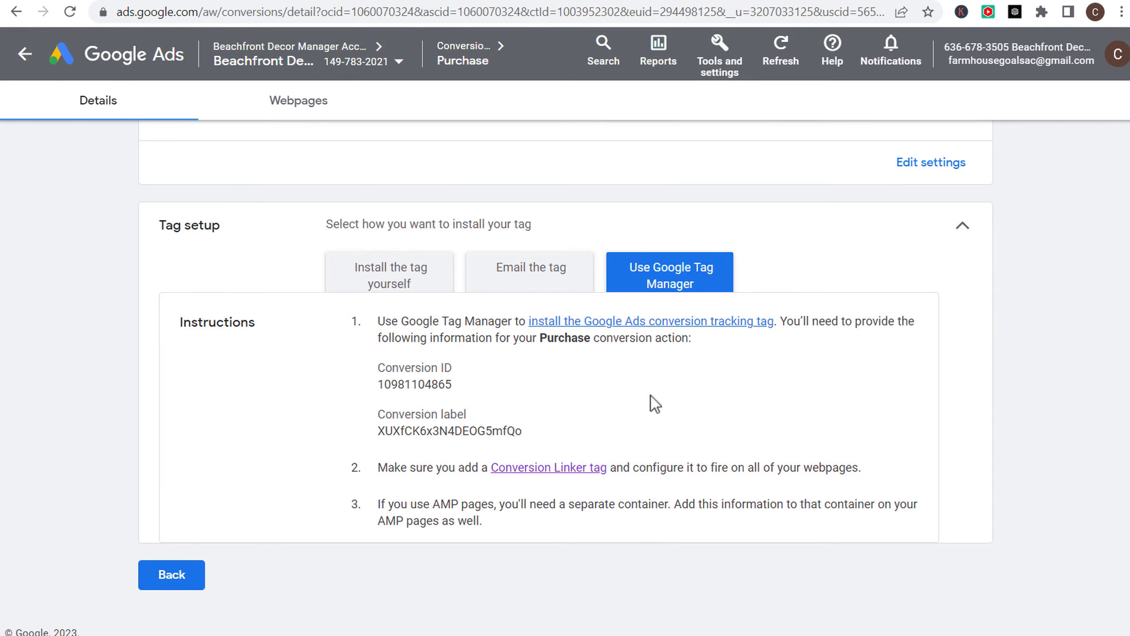
{"action": "key", "text": "alt+Tab"}
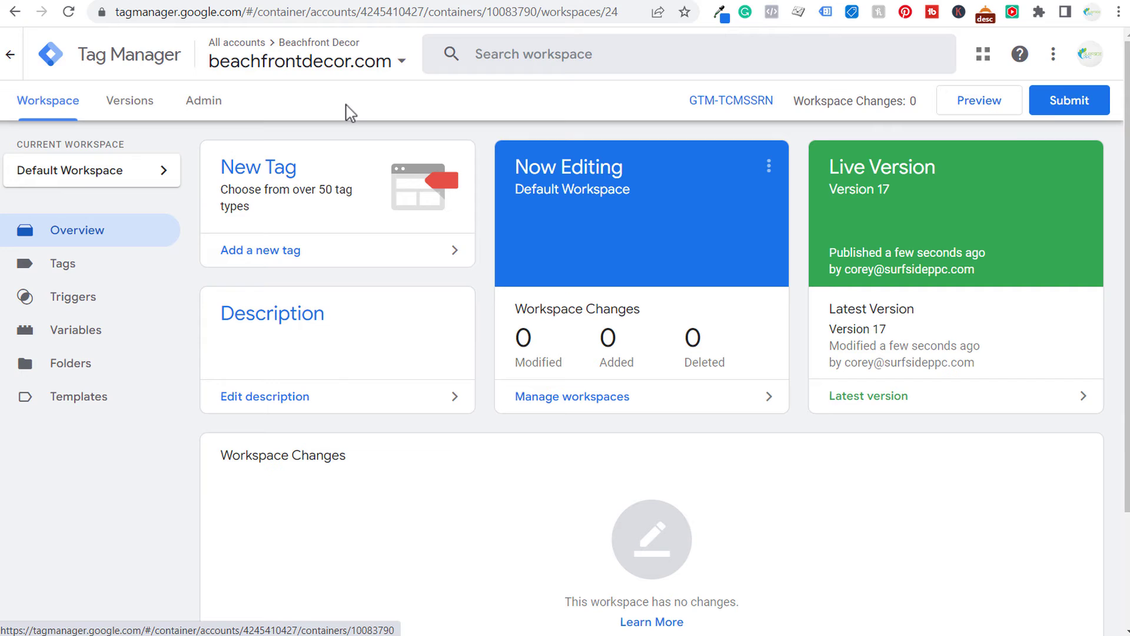
{"action": "left_click", "coordinate": [201, 106]}
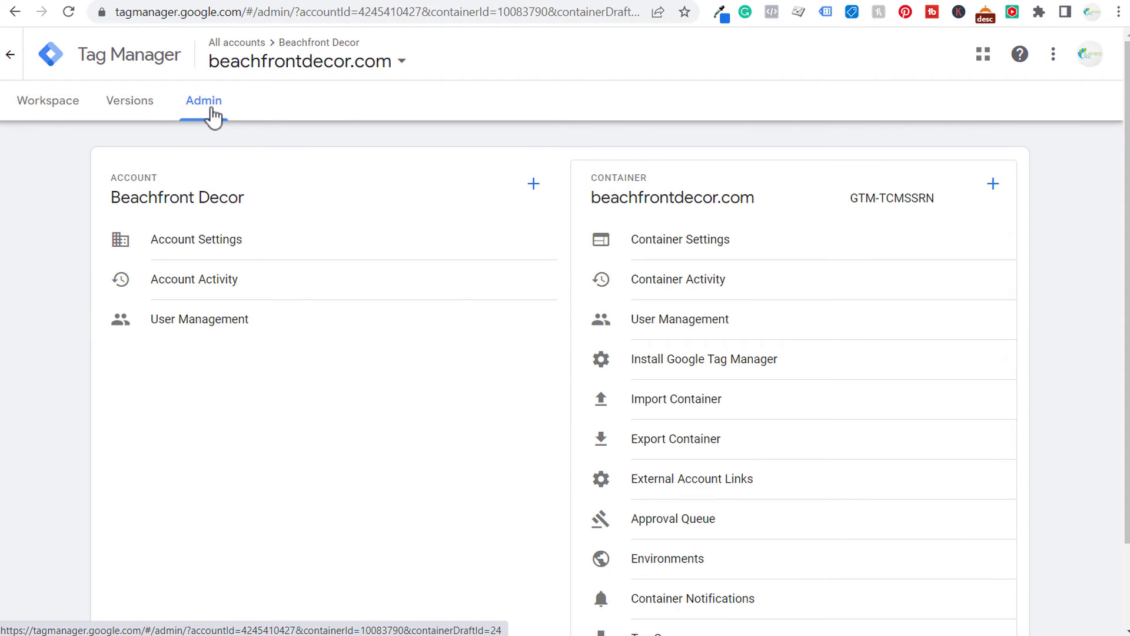
{"action": "left_click", "coordinate": [687, 358]}
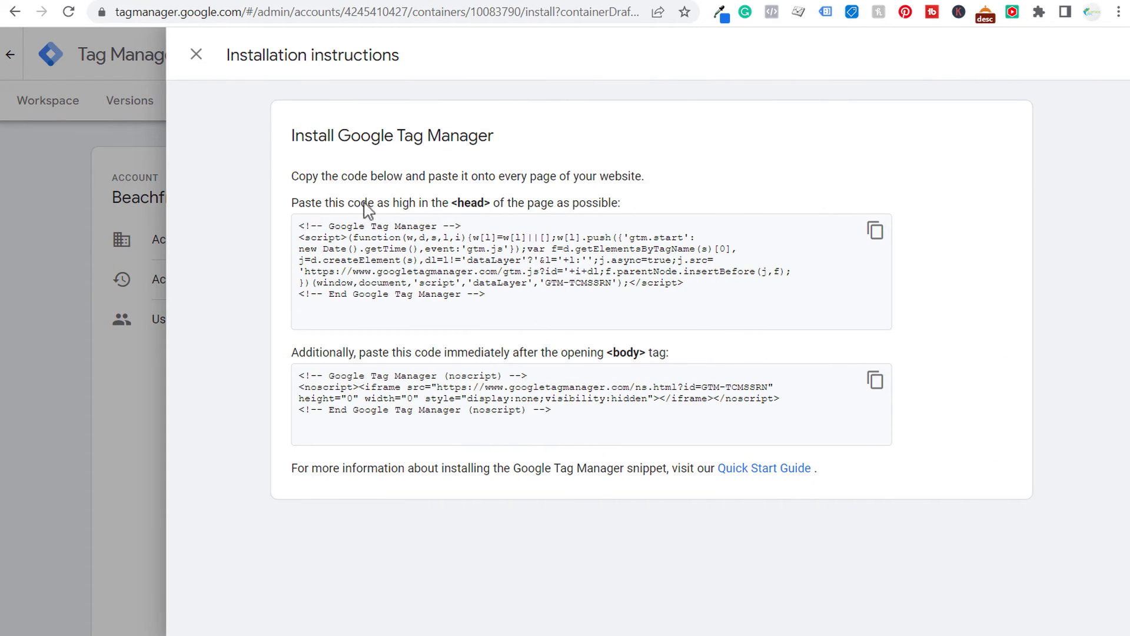
{"action": "left_click_drag", "start_coordinate": [391, 207], "coordinate": [501, 208]}
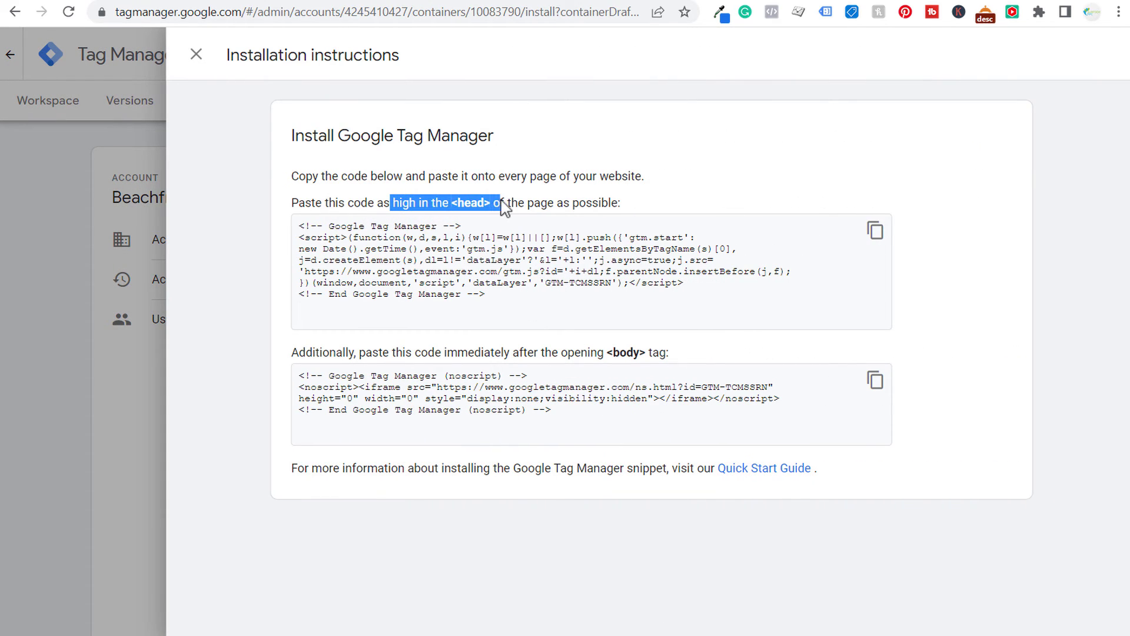
{"action": "left_click", "coordinate": [563, 207]}
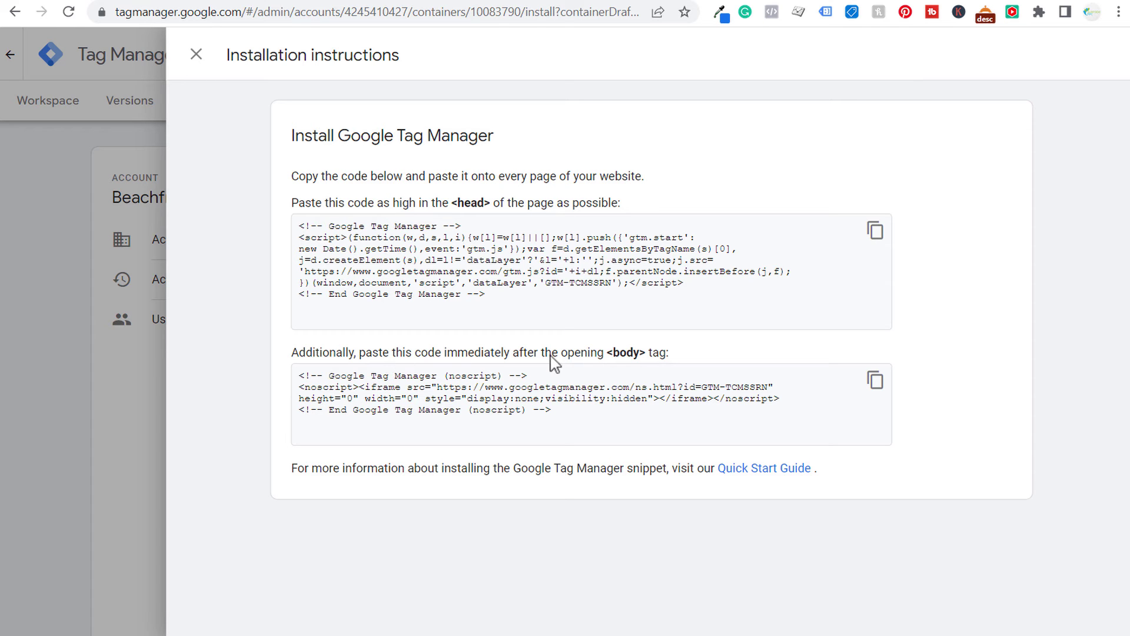
{"action": "left_click", "coordinate": [195, 55]}
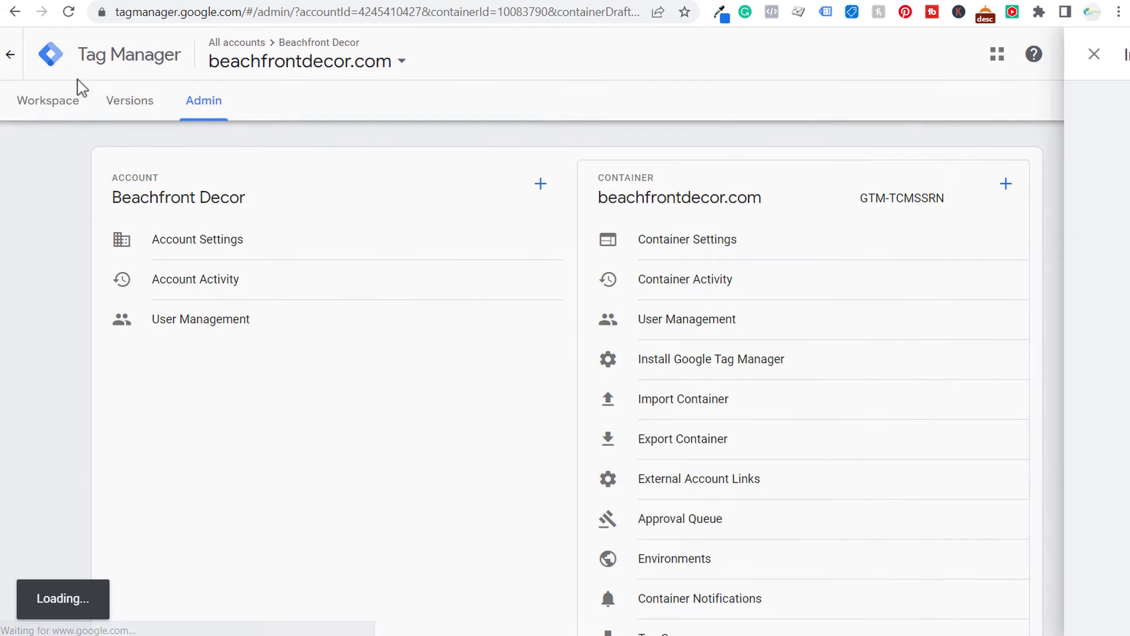
{"action": "left_click", "coordinate": [48, 100]}
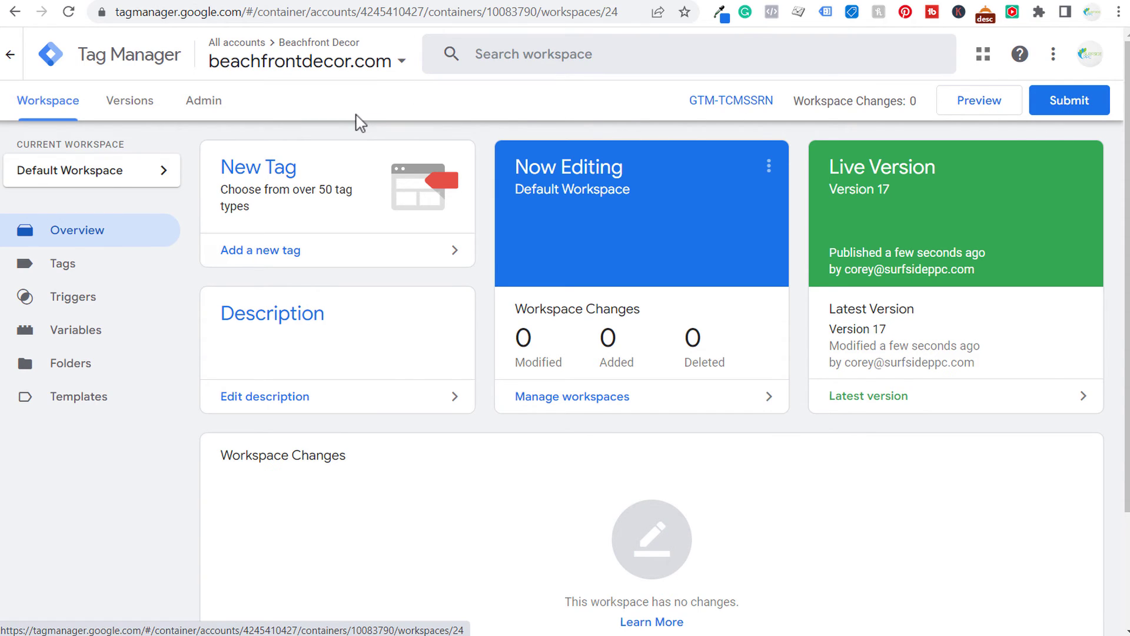
Create a Conversion Linker tag named 'Conversion Linker Google Ads' with linking enabled on all page URLs.
{"action": "left_click", "coordinate": [339, 256]}
{"action": "double_click", "coordinate": [269, 59]}
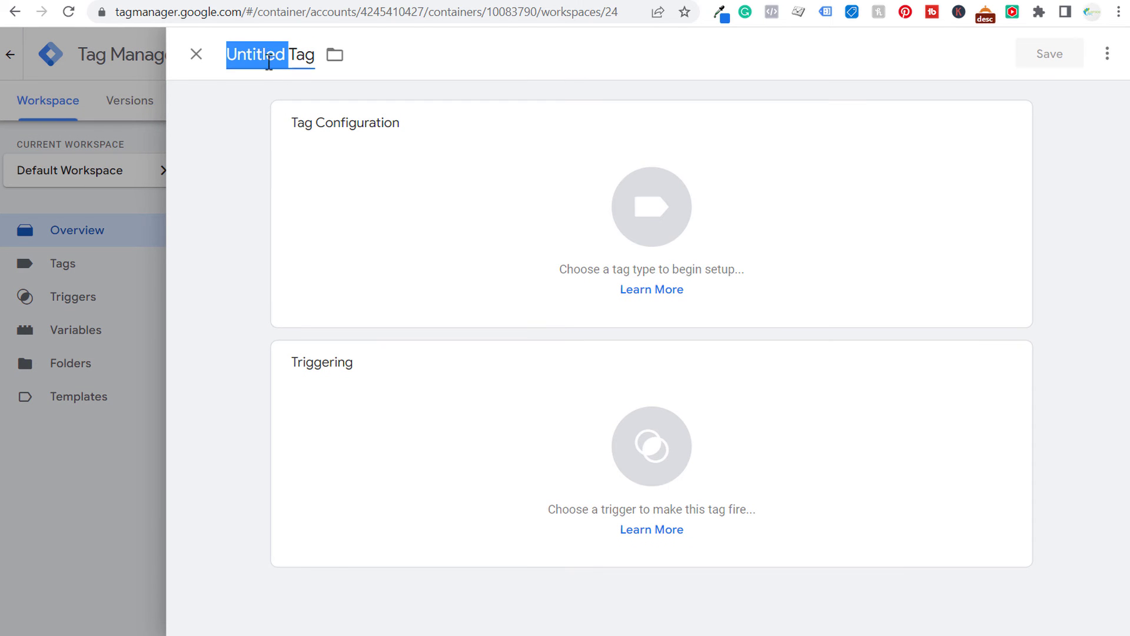
{"action": "triple_click", "coordinate": [270, 61]}
{"action": "type", "text": "Conv"}
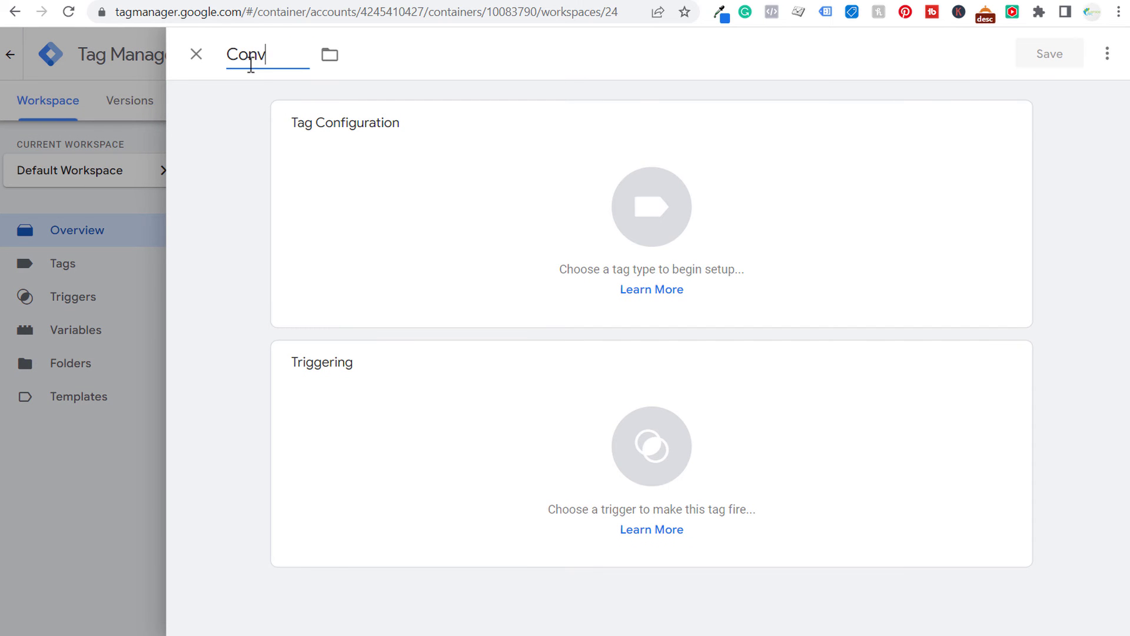
{"action": "type", "text": "ersion Linker Go"}
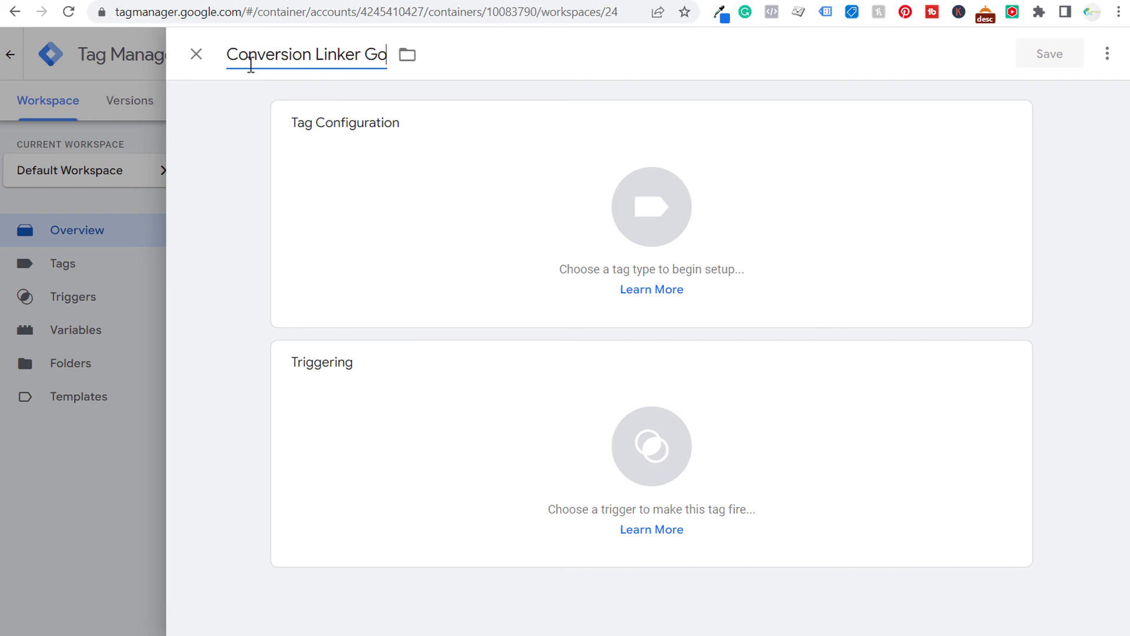
{"action": "type", "text": "ogle Ads"}
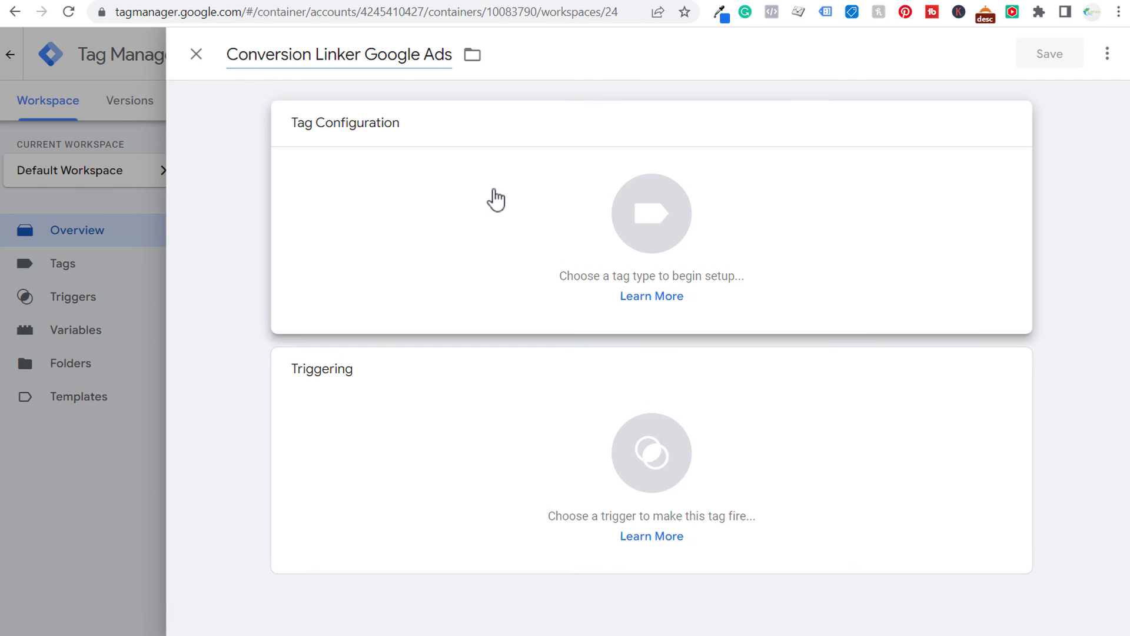
{"action": "left_click", "coordinate": [494, 196]}
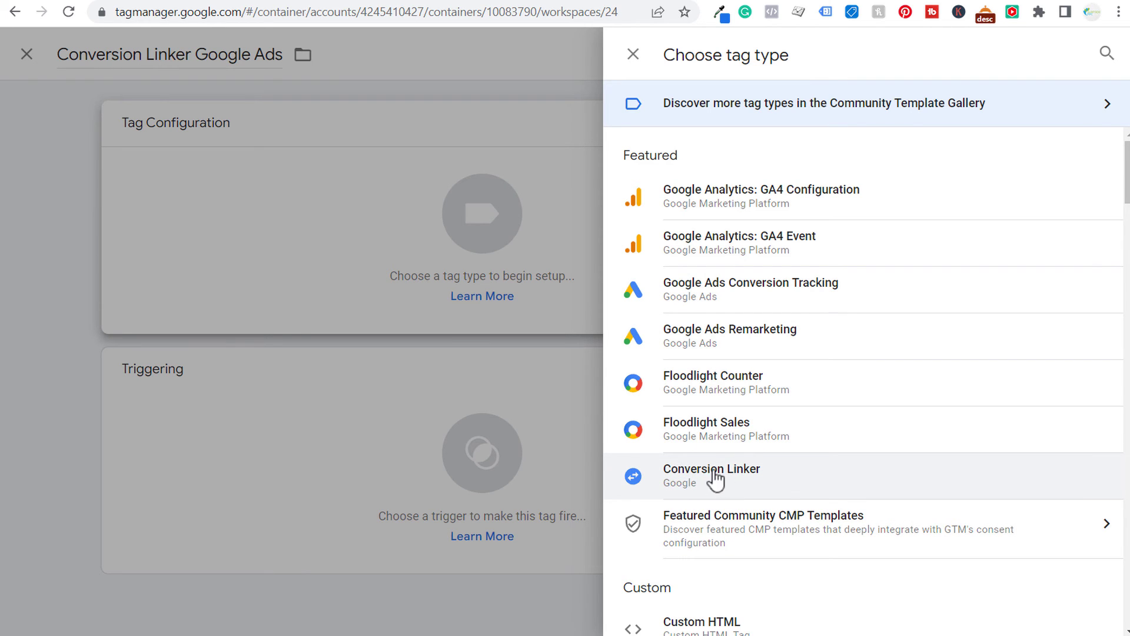
{"action": "left_click", "coordinate": [747, 475]}
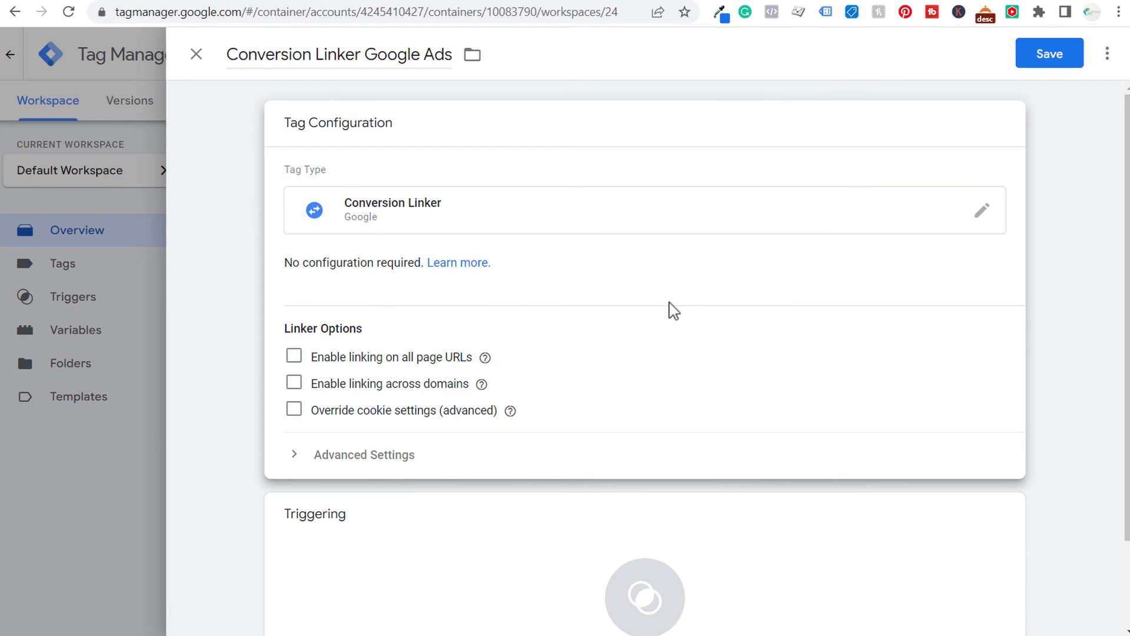
{"action": "left_click", "coordinate": [294, 359]}
{"action": "mouse_move", "coordinate": [481, 384]}
{"action": "left_click", "coordinate": [235, 247]}
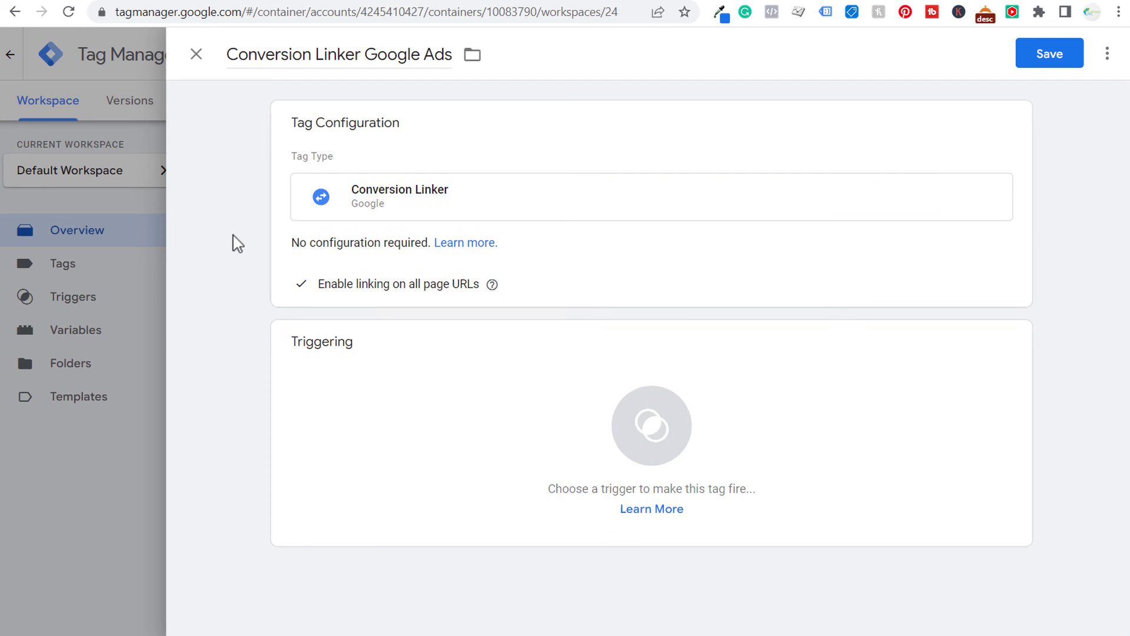
Set the tag to fire on All Pages and save it.
{"action": "left_click", "coordinate": [503, 413]}
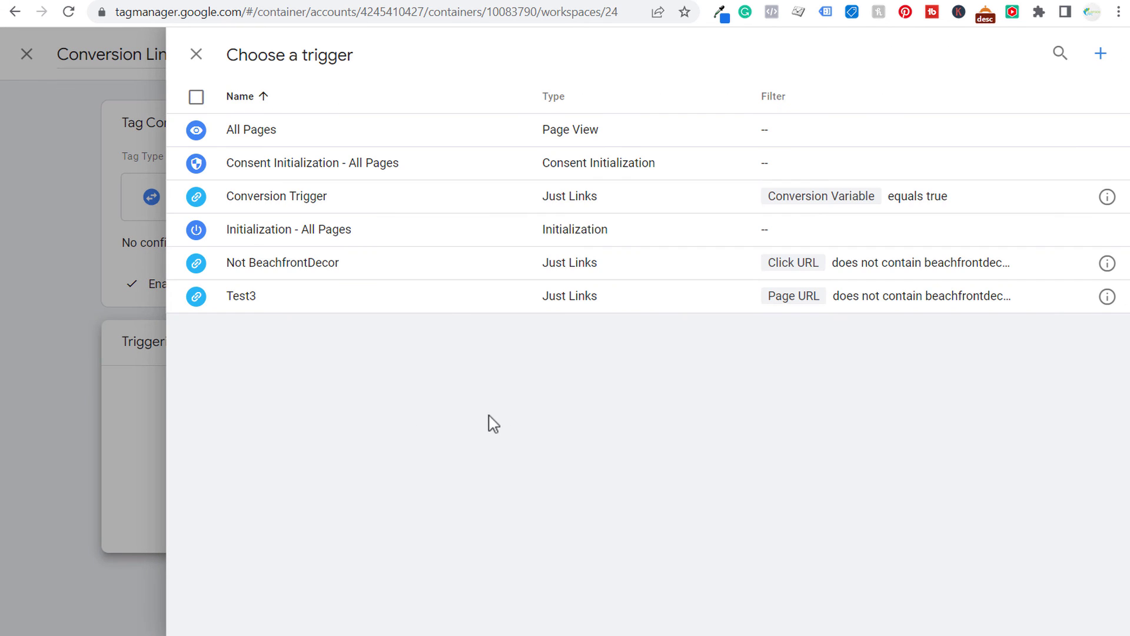
{"action": "left_click", "coordinate": [379, 138]}
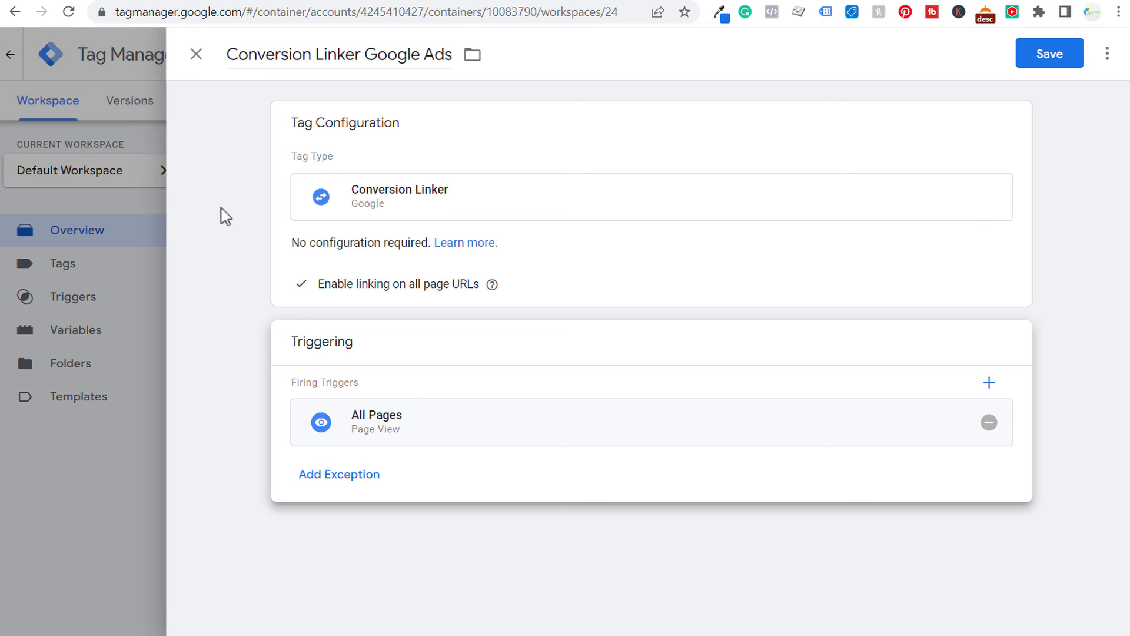
{"action": "left_click", "coordinate": [1045, 59]}
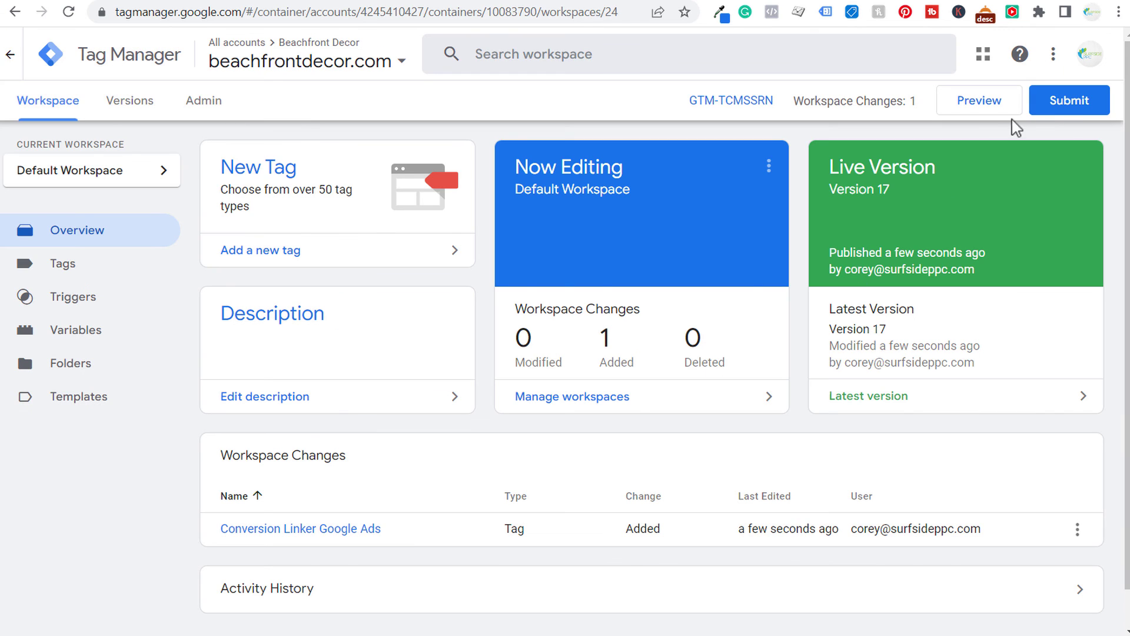
Publish the workspace changes as version 'Conversion Linker Added' with a matching description.
{"action": "left_click", "coordinate": [1050, 105]}
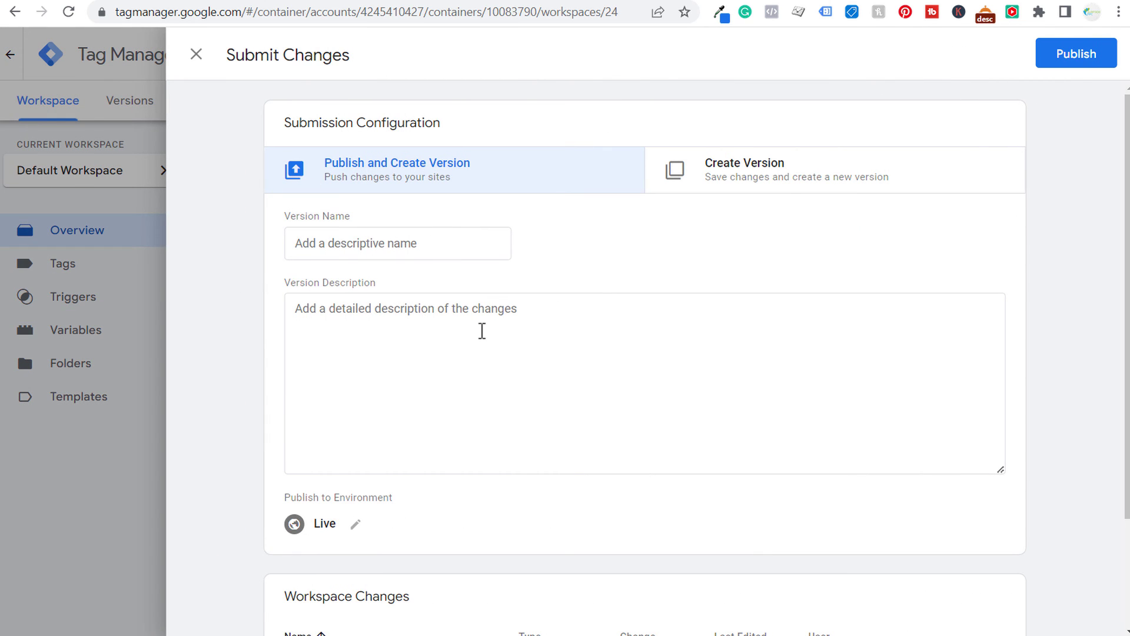
{"action": "left_click", "coordinate": [464, 252]}
{"action": "type", "text": "Conversion Linker Added"}
{"action": "key", "text": "Tab"}
{"action": "type", "text": "Conversion Linker Added"}
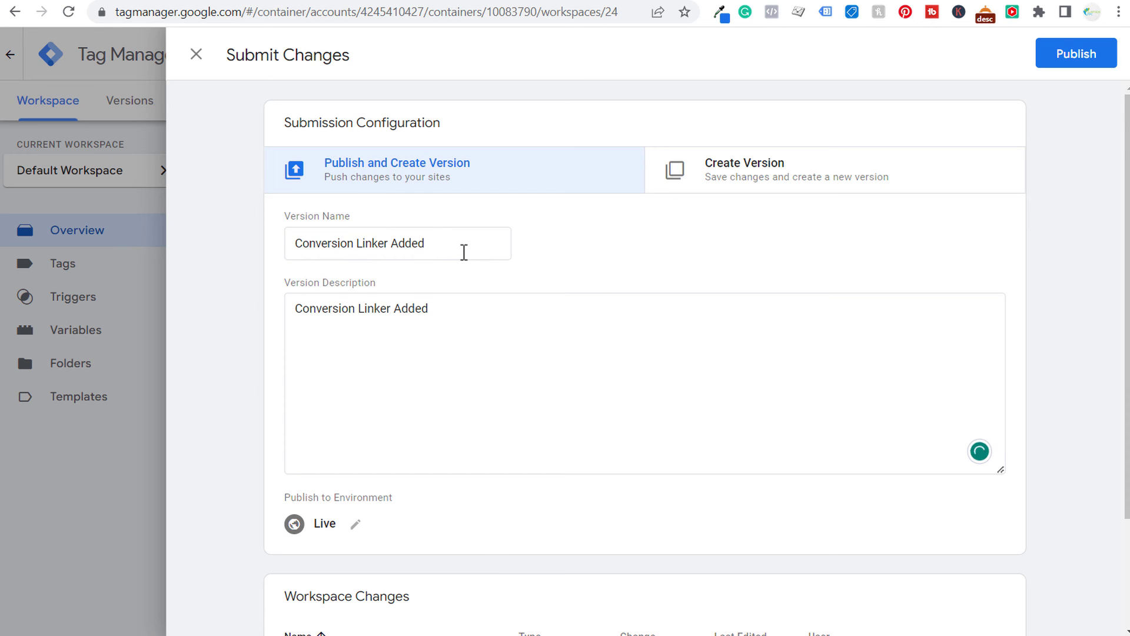
{"action": "left_click", "coordinate": [1079, 53]}
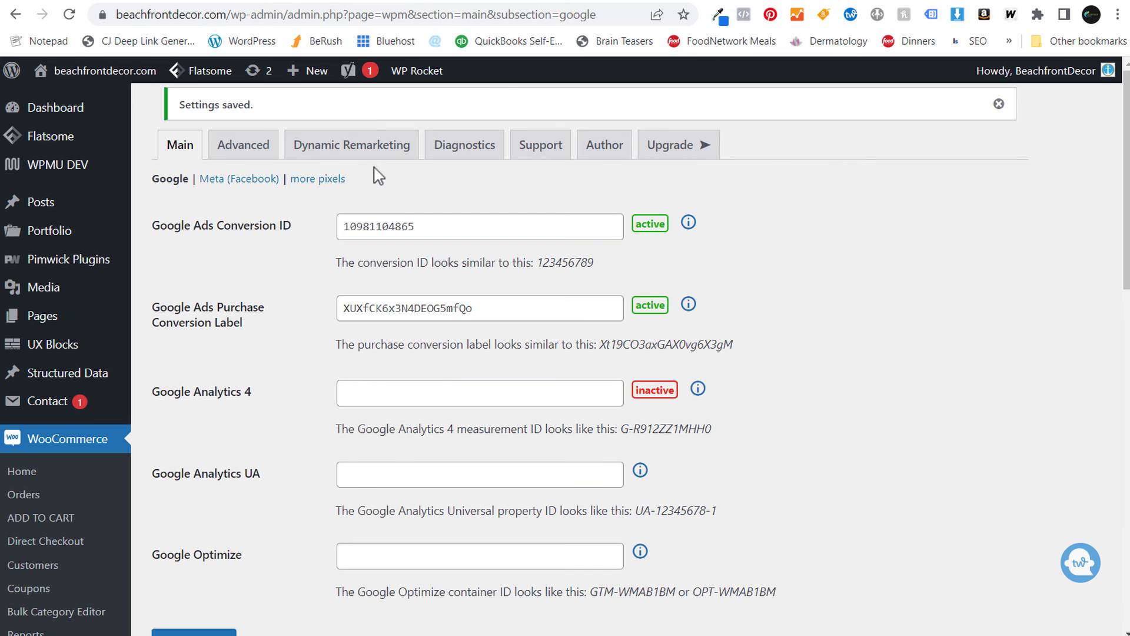
Verify the active Conversion ID and Purchase label badges, then open SweetCode's Google Ads docs.
{"action": "scroll", "coordinate": [253, 330], "scroll_direction": "down", "scroll_amount": 3}
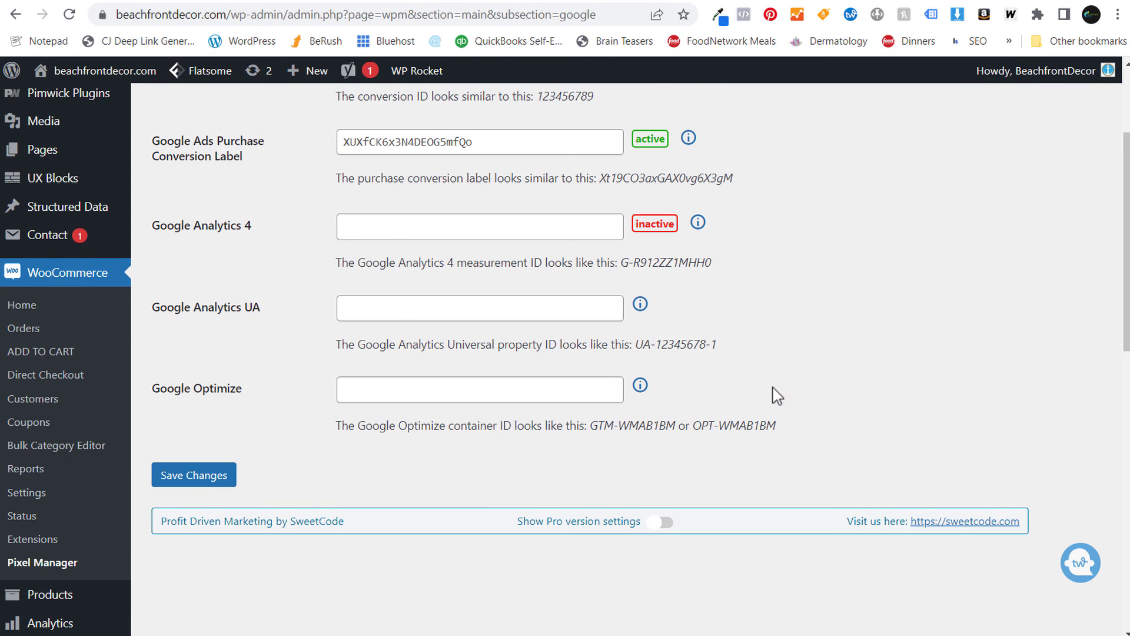
{"action": "left_click", "coordinate": [279, 3]}
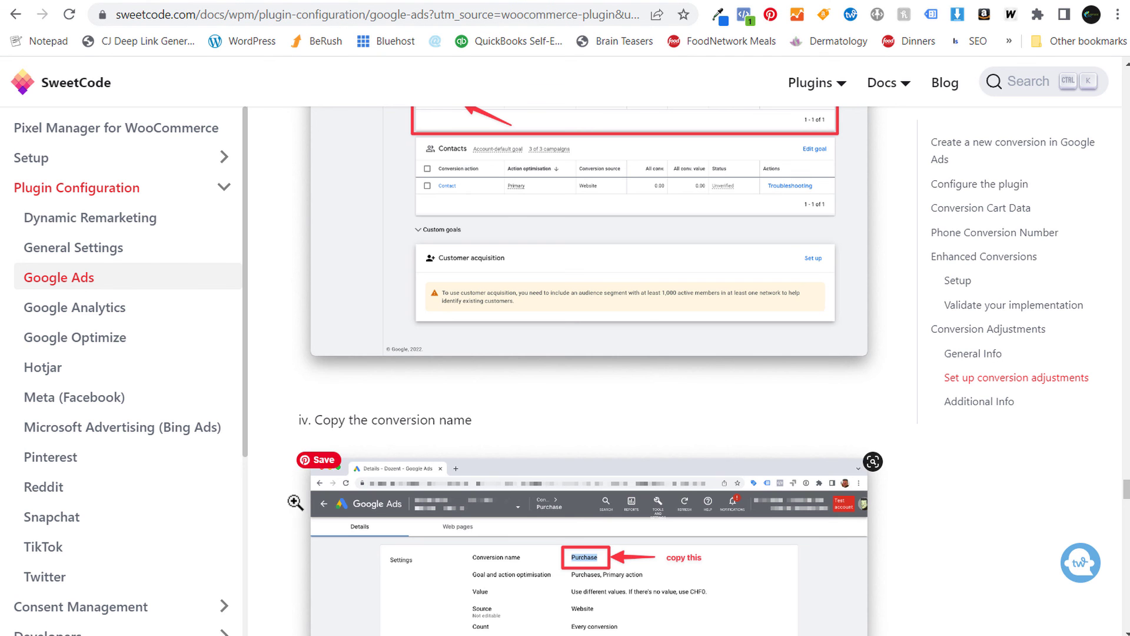
Jump to the 'Set up conversion adjustments' section of the SweetCode docs.
{"action": "left_click", "coordinate": [1004, 380]}
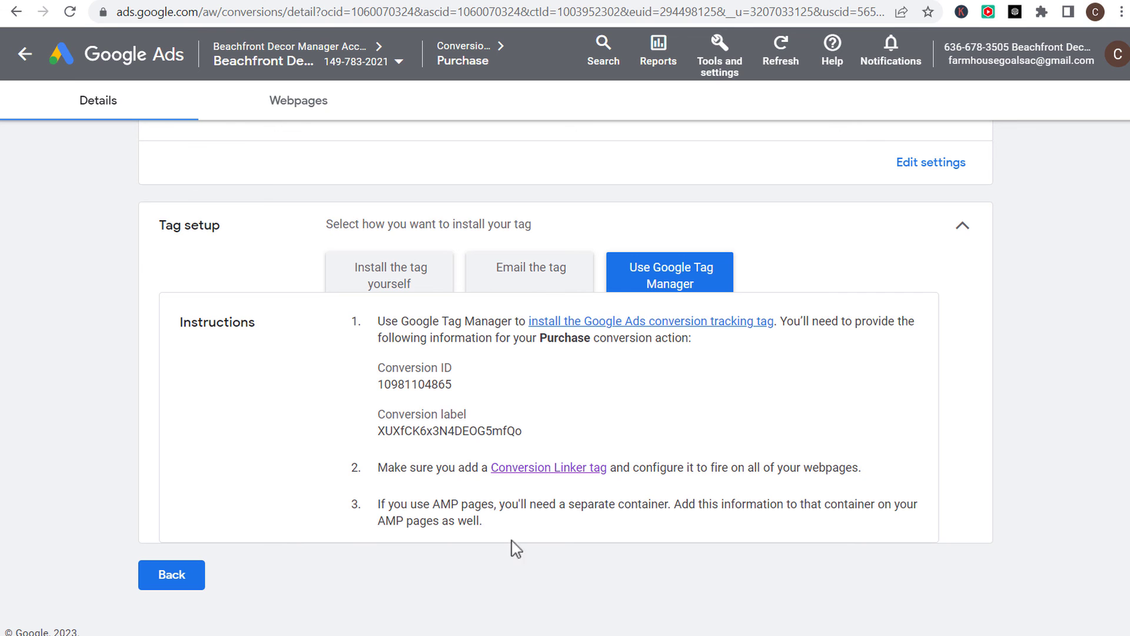
Go back from the Purchase conversion details to the Conversions summary page.
{"action": "left_click", "coordinate": [171, 582]}
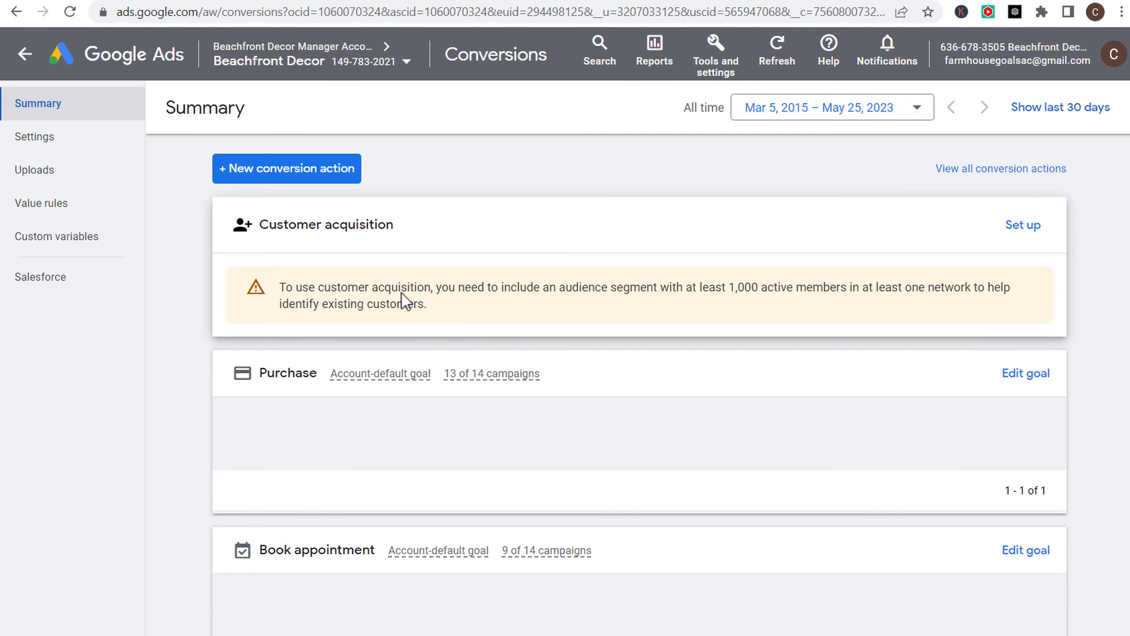